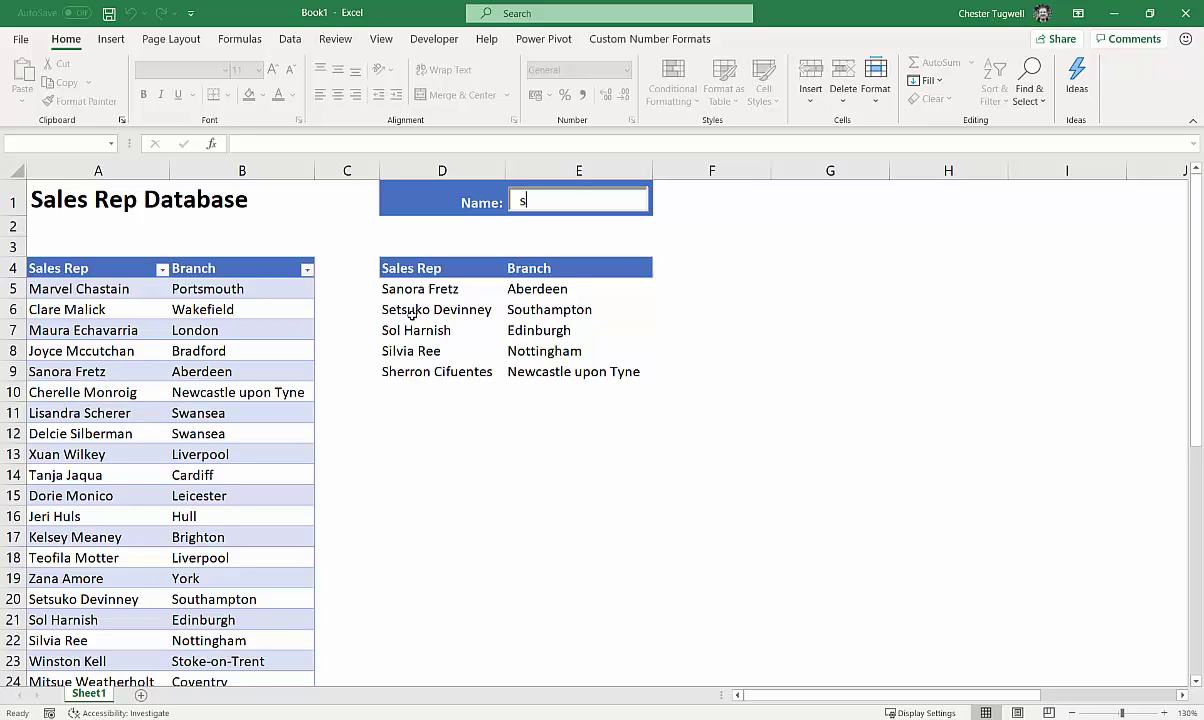
# Step: Test the Name search box with the prefixes sa, se, c and ch
pyautogui.write('a')
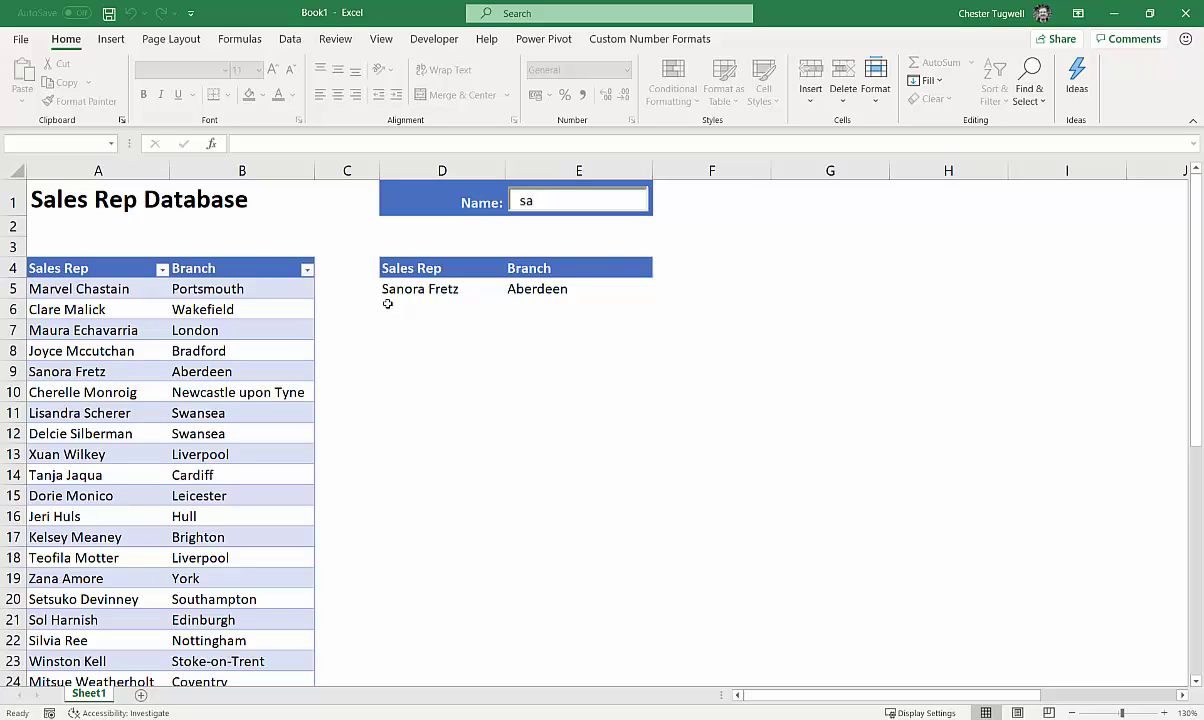
pyautogui.press('BackSpace')
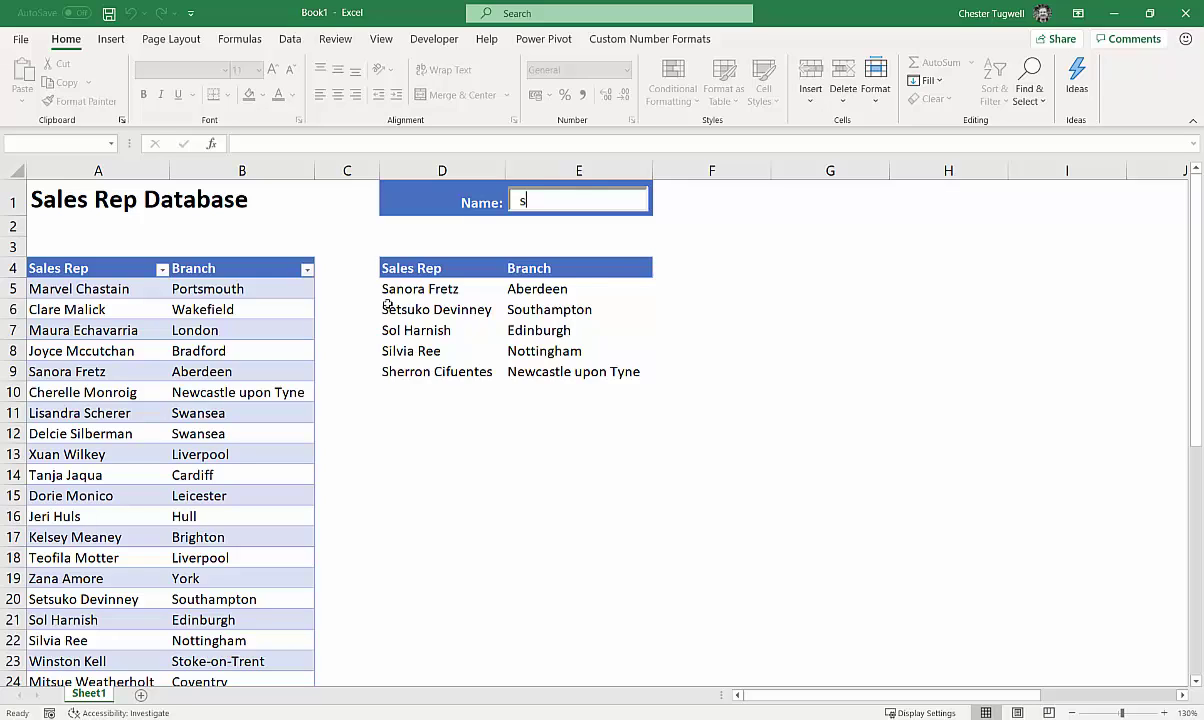
pyautogui.write('e')
pyautogui.press('BackSpace')
pyautogui.press('BackSpace')
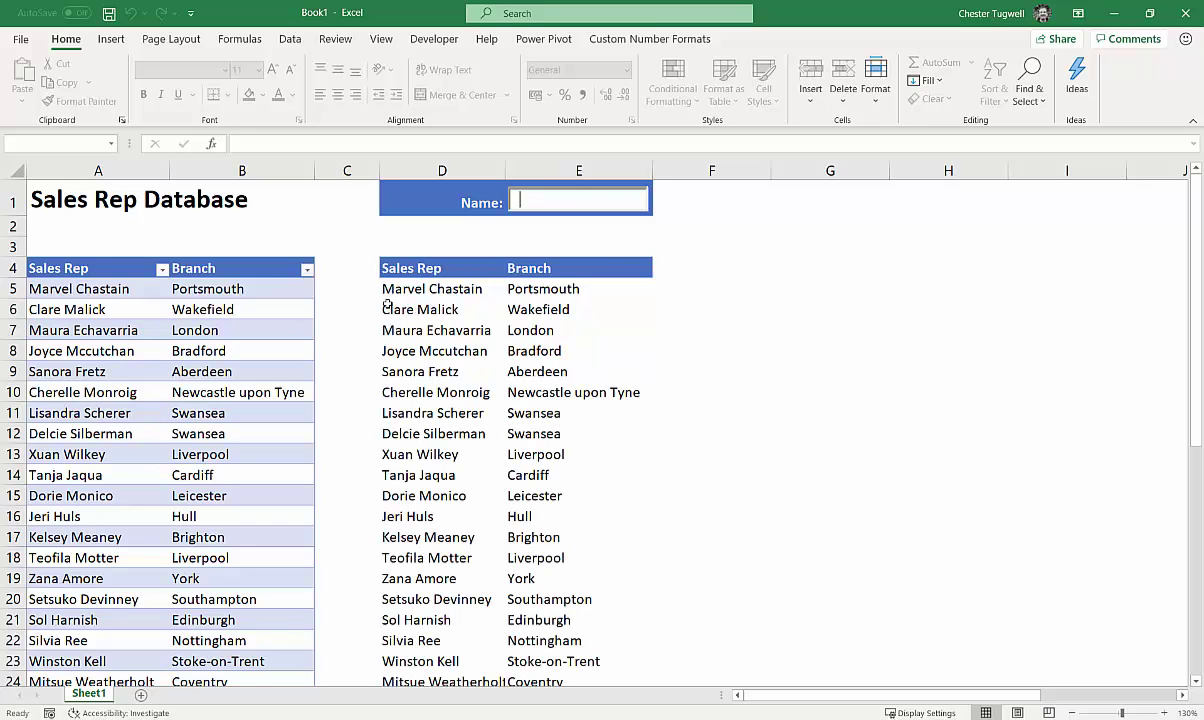
pyautogui.write('c')
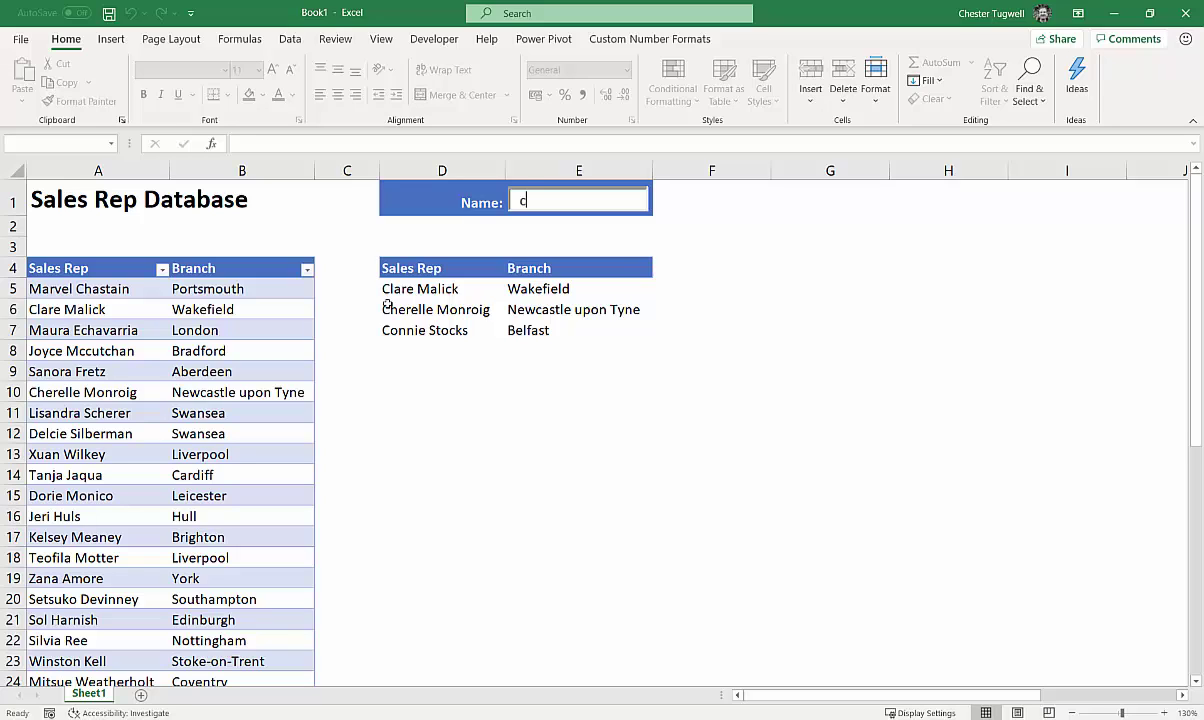
pyautogui.write('h')
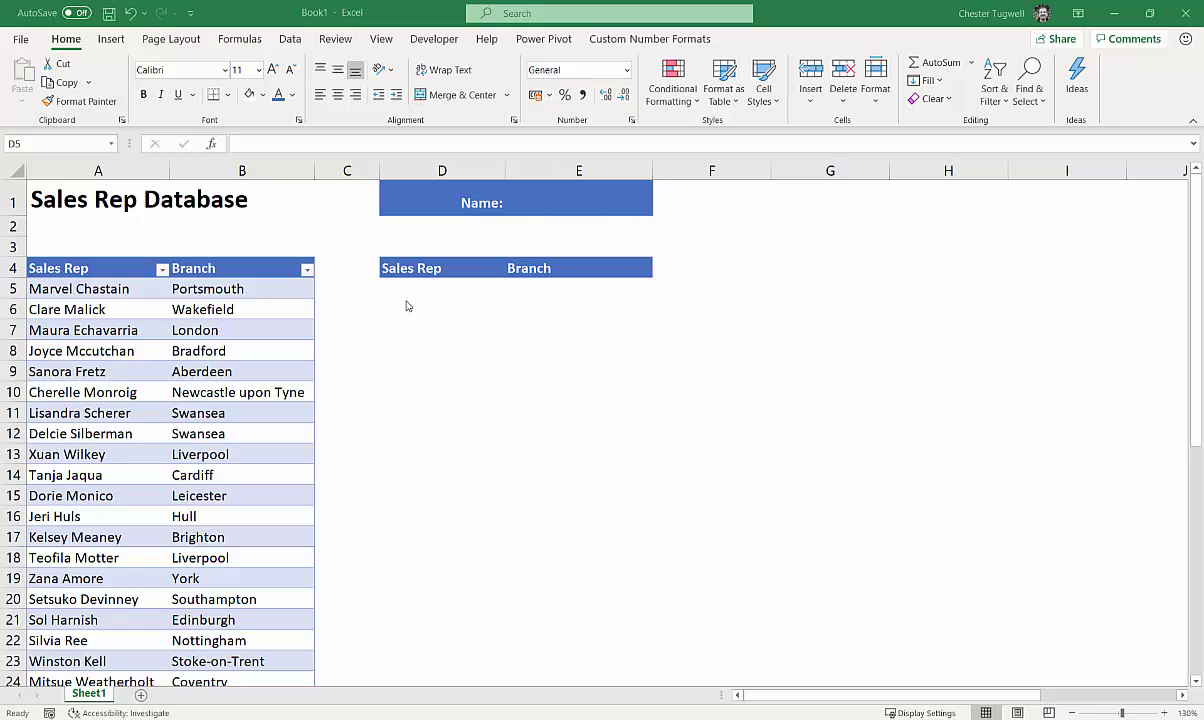
# Step: Check in the ribbon customization options that the Developer tab is enabled, and return to the Developer tools
pyautogui.click(424, 40)
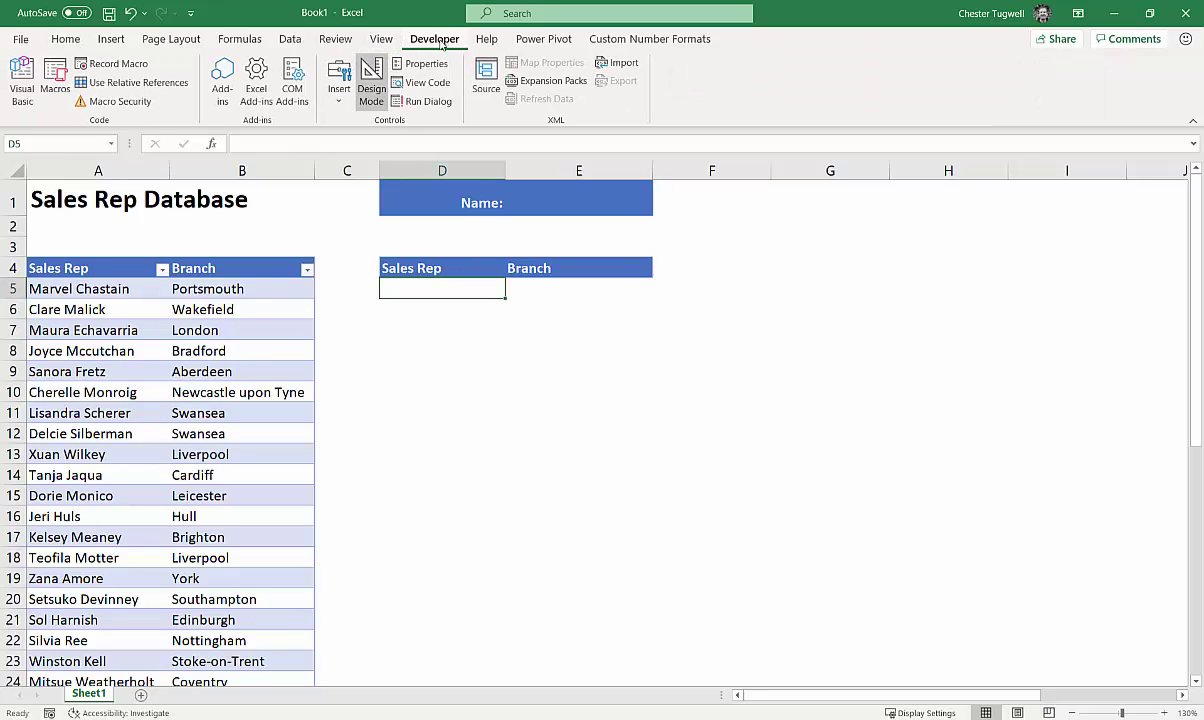
pyautogui.click(382, 42)
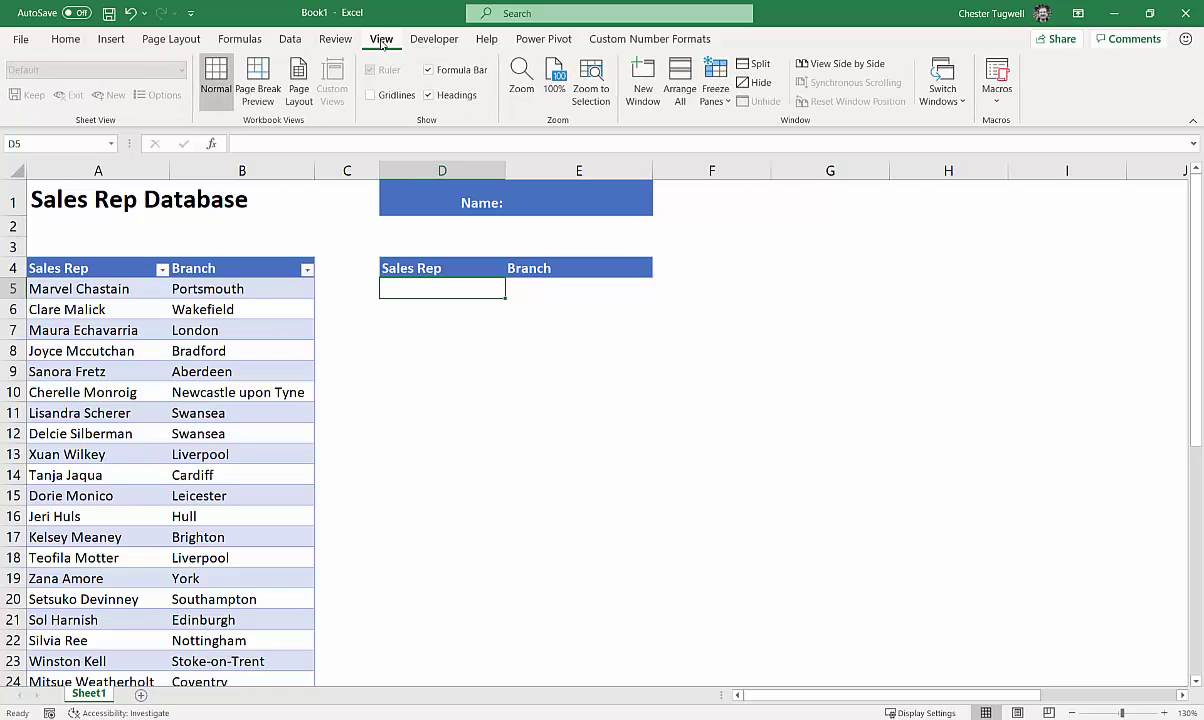
pyautogui.rightClick(383, 46)
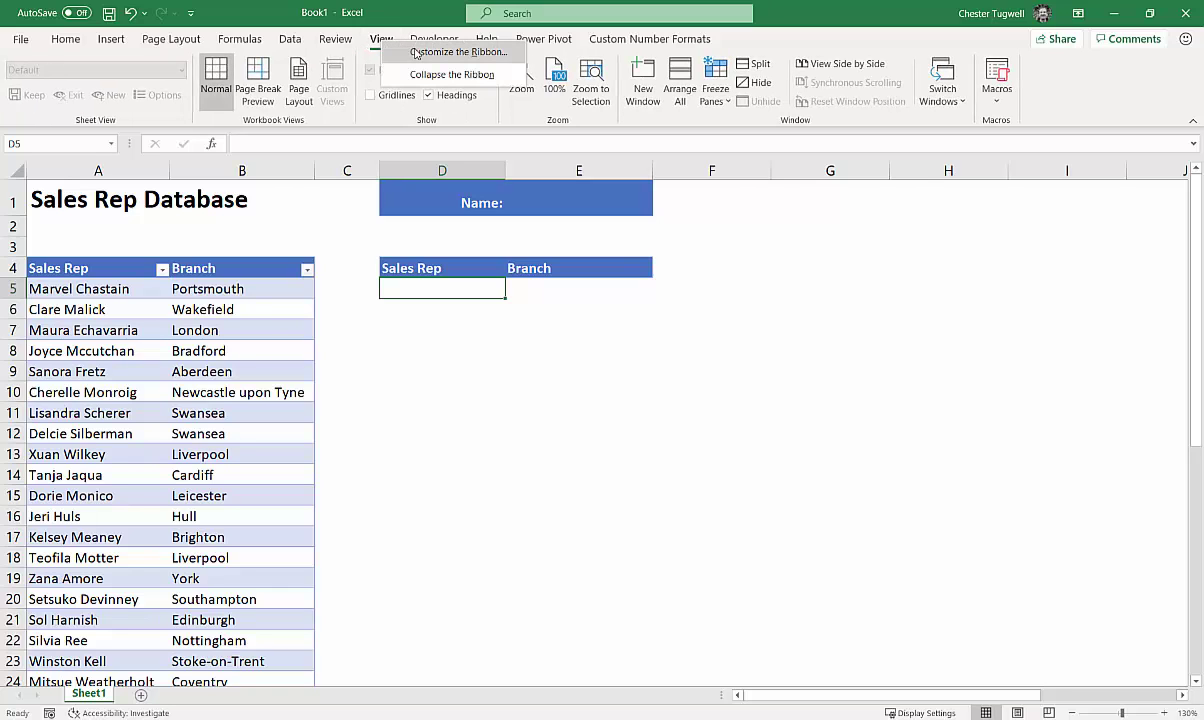
pyautogui.click(400, 52)
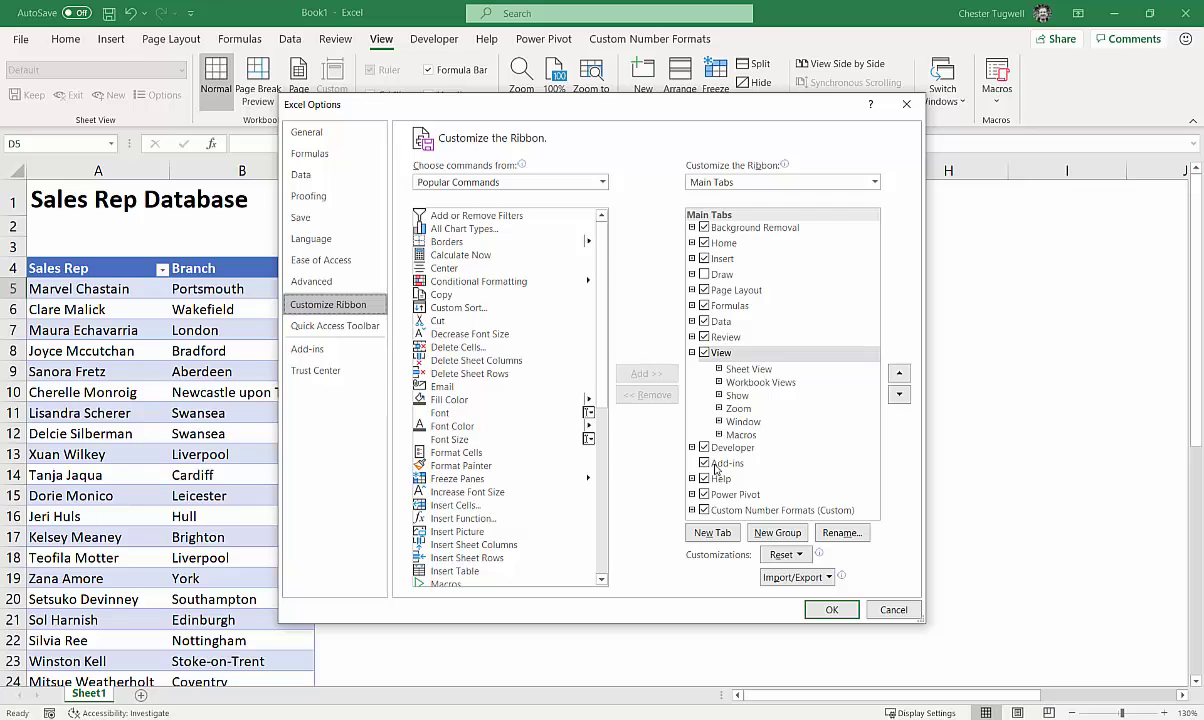
pyautogui.click(829, 610)
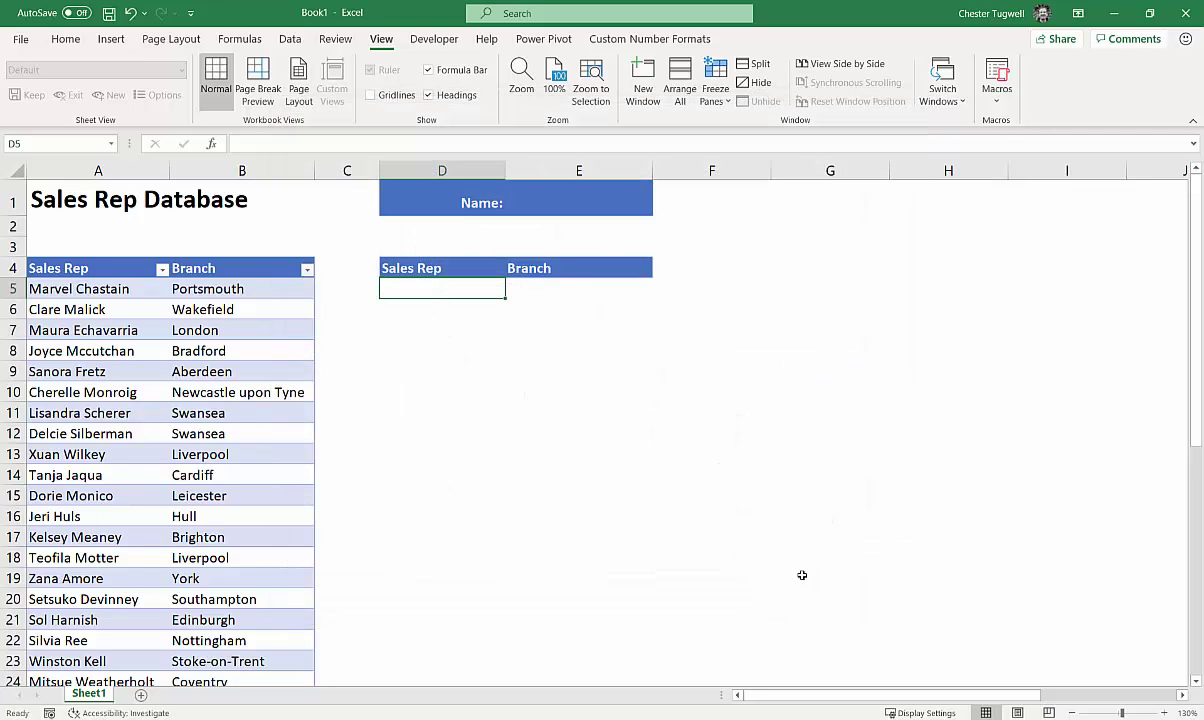
pyautogui.click(435, 38)
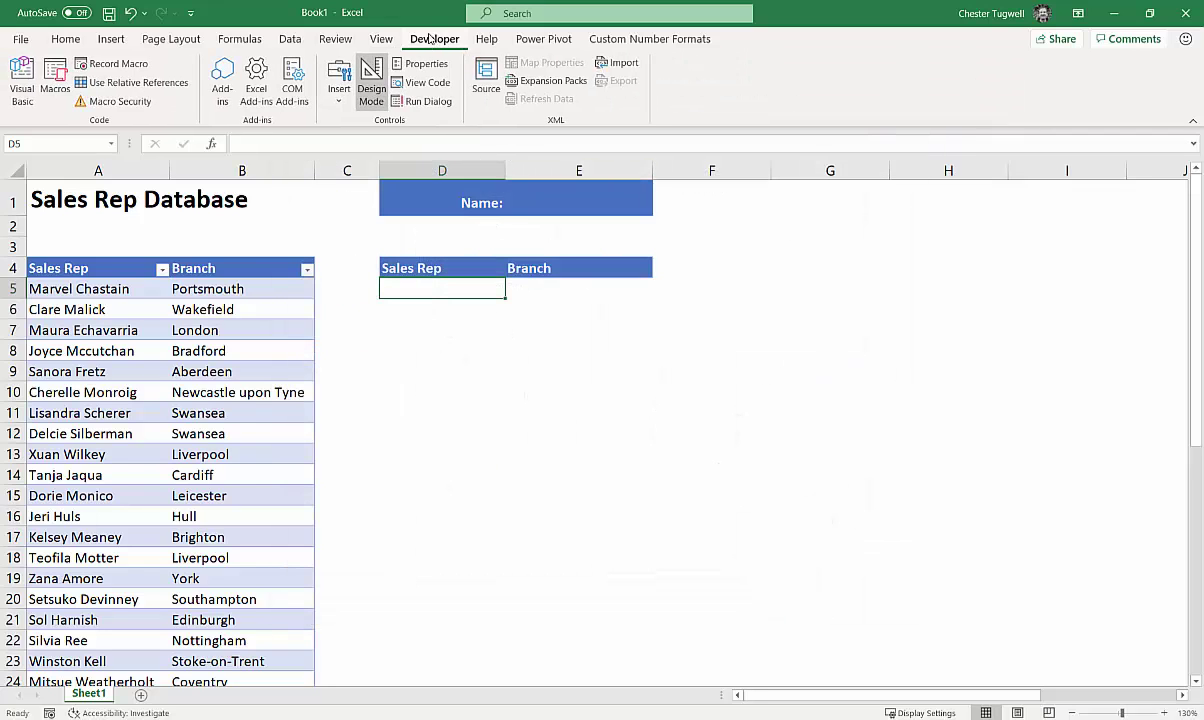
# Step: Inspect the sales rep data's table formatting and its table name in the table design settings
pyautogui.click(70, 305)
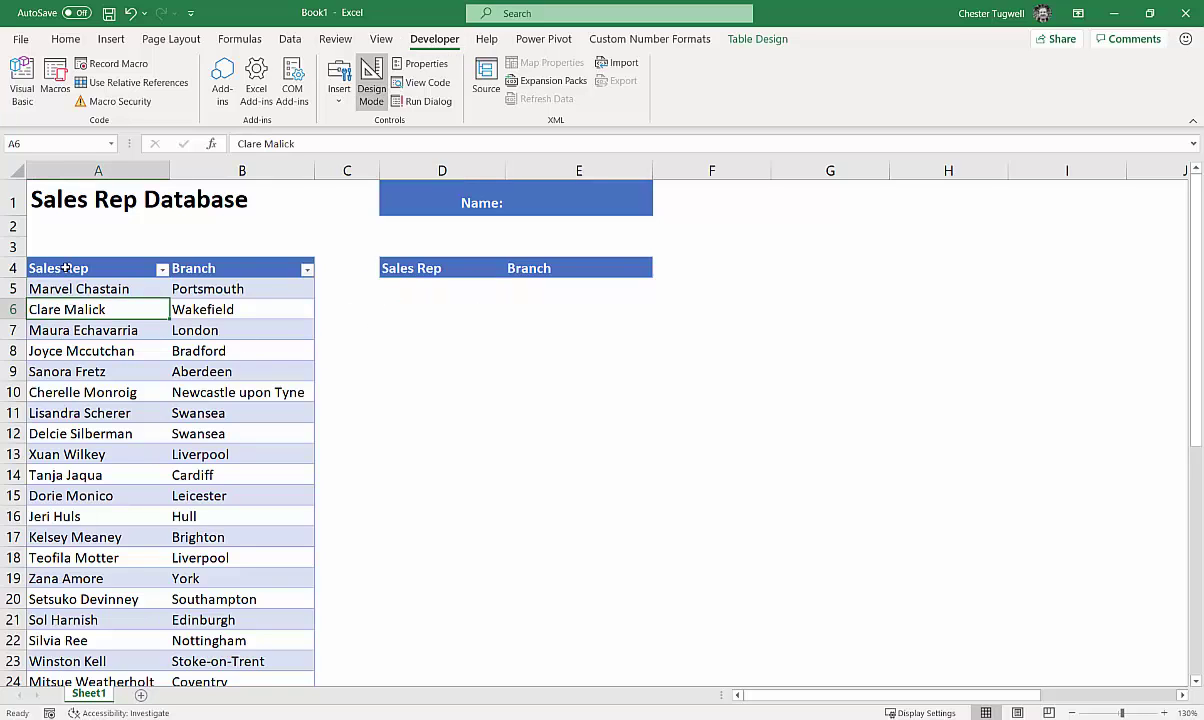
pyautogui.moveTo(60, 268); pyautogui.dragTo(206, 285)
pyautogui.click(142, 307)
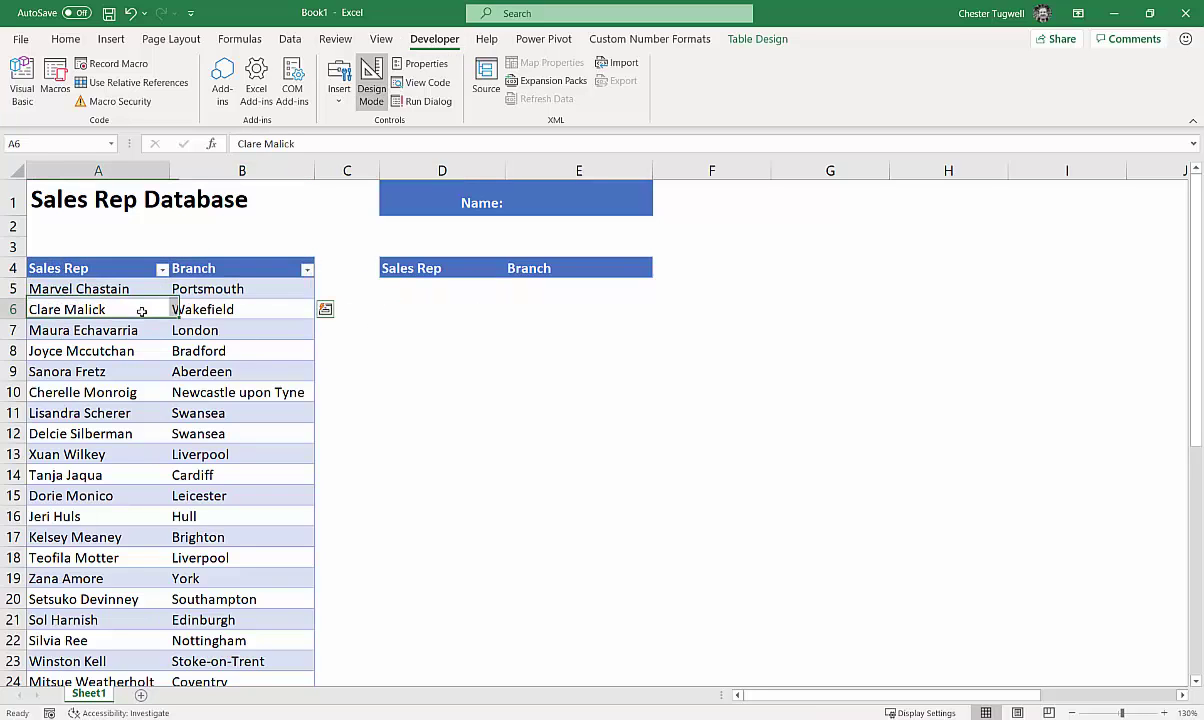
pyautogui.click(99, 283)
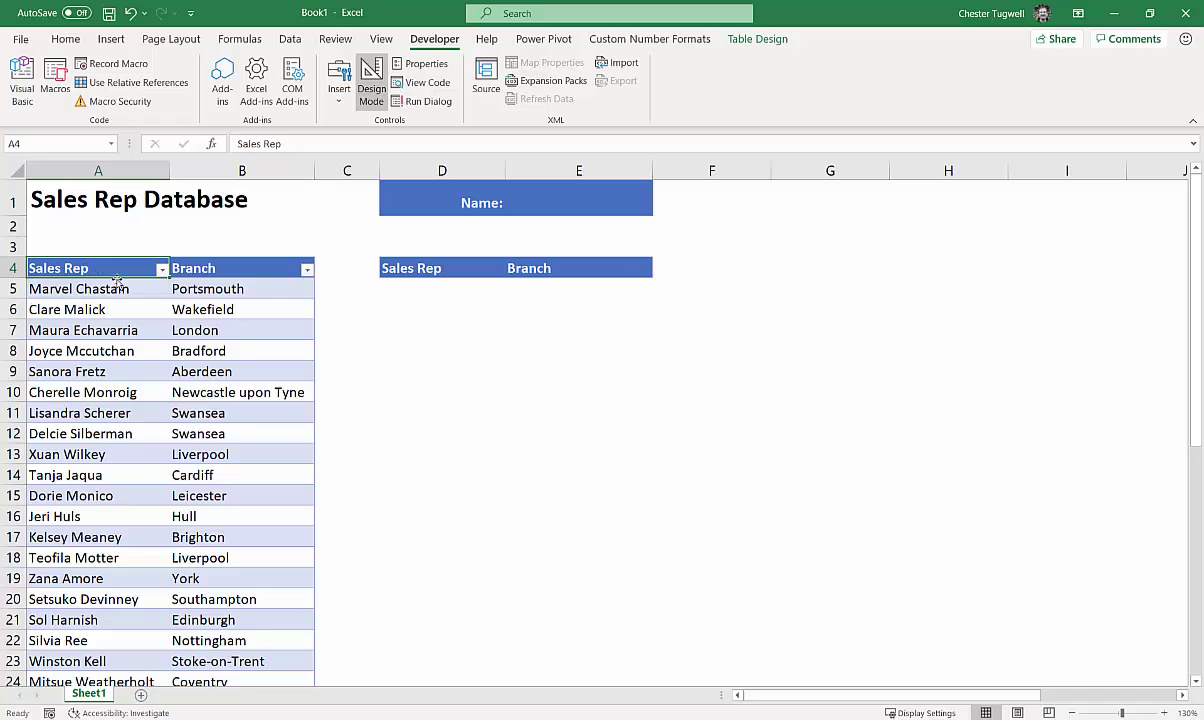
pyautogui.click(171, 300)
pyautogui.click(166, 301)
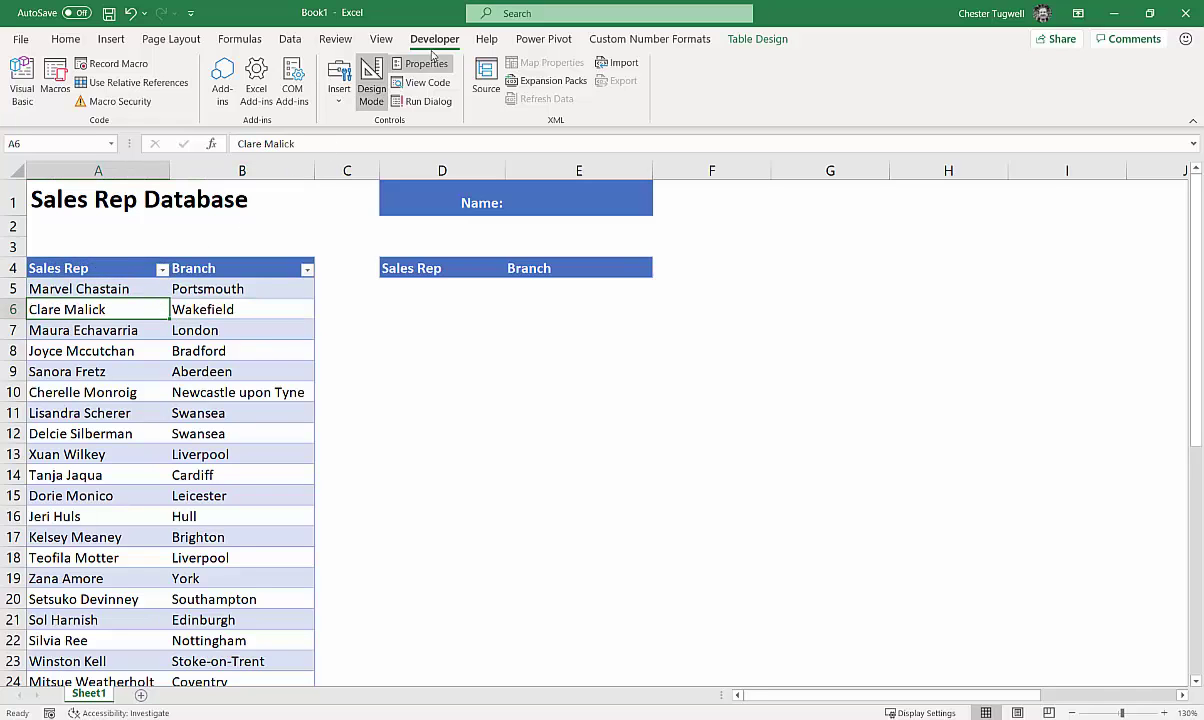
pyautogui.click(111, 39)
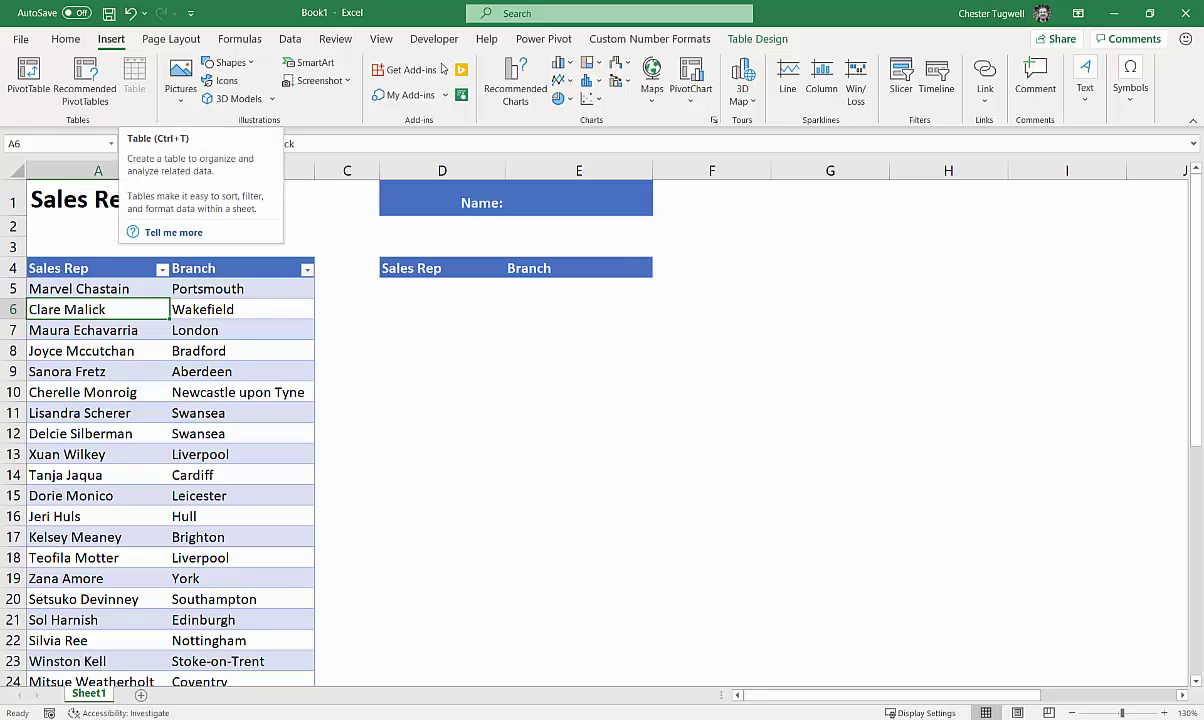
pyautogui.click(736, 44)
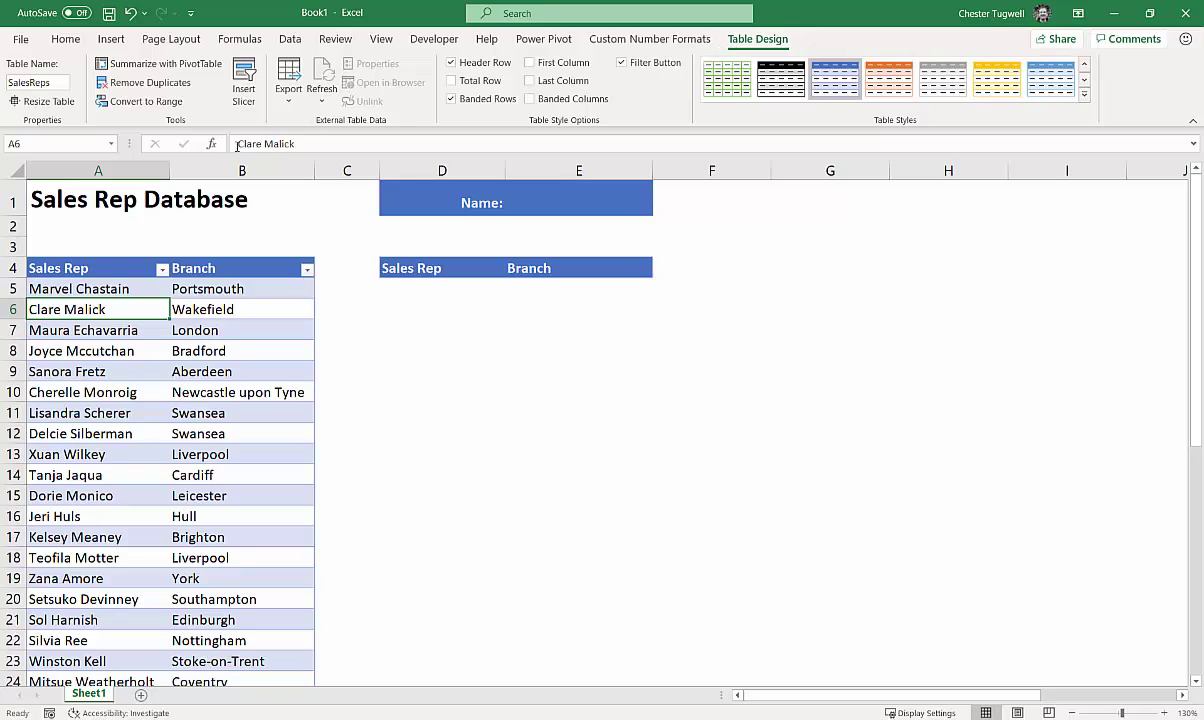
pyautogui.click(51, 81)
pyautogui.press('Return')
# Step: Begin a FILTER formula in cell D5, under the Sales Rep header of the results area
pyautogui.click(420, 290)
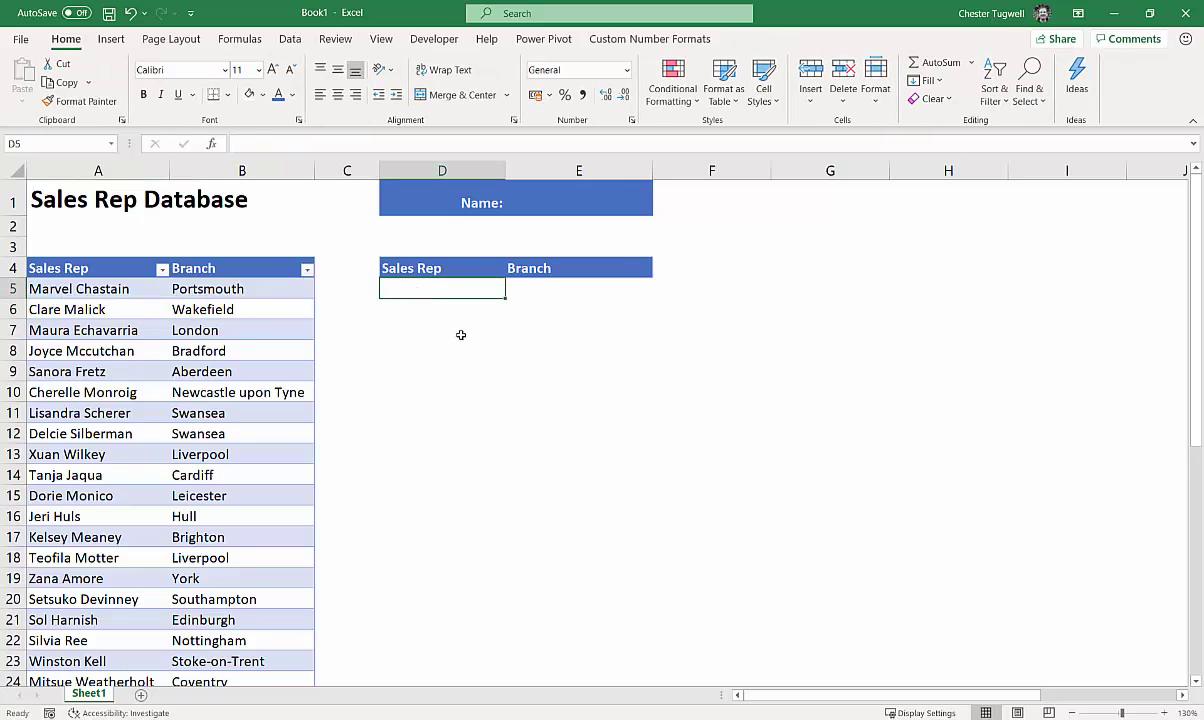
pyautogui.write('=')
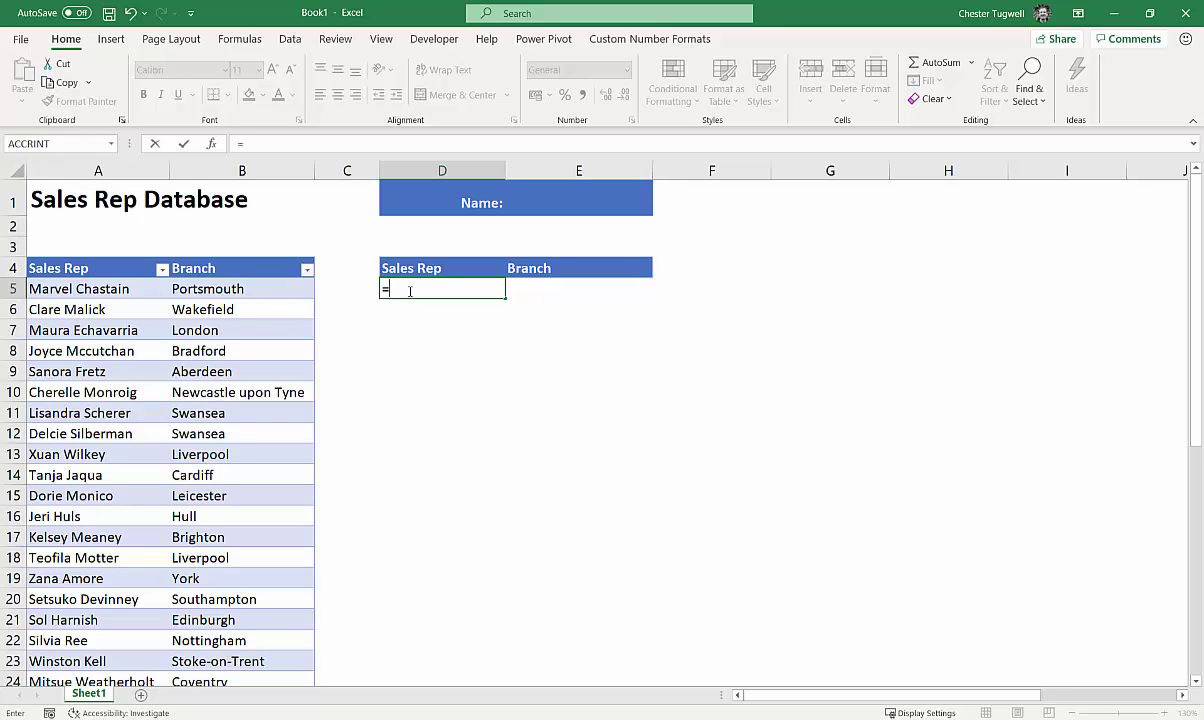
pyautogui.write('filet')
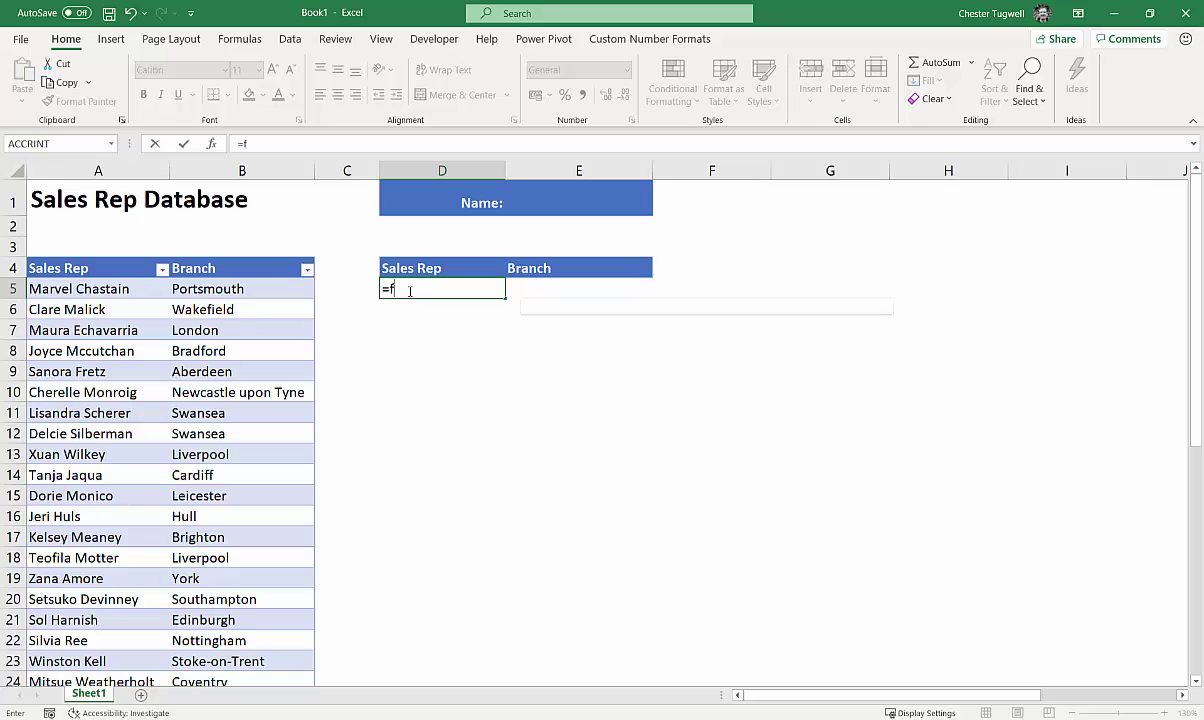
pyautogui.press('BackSpace')
pyautogui.write('t')
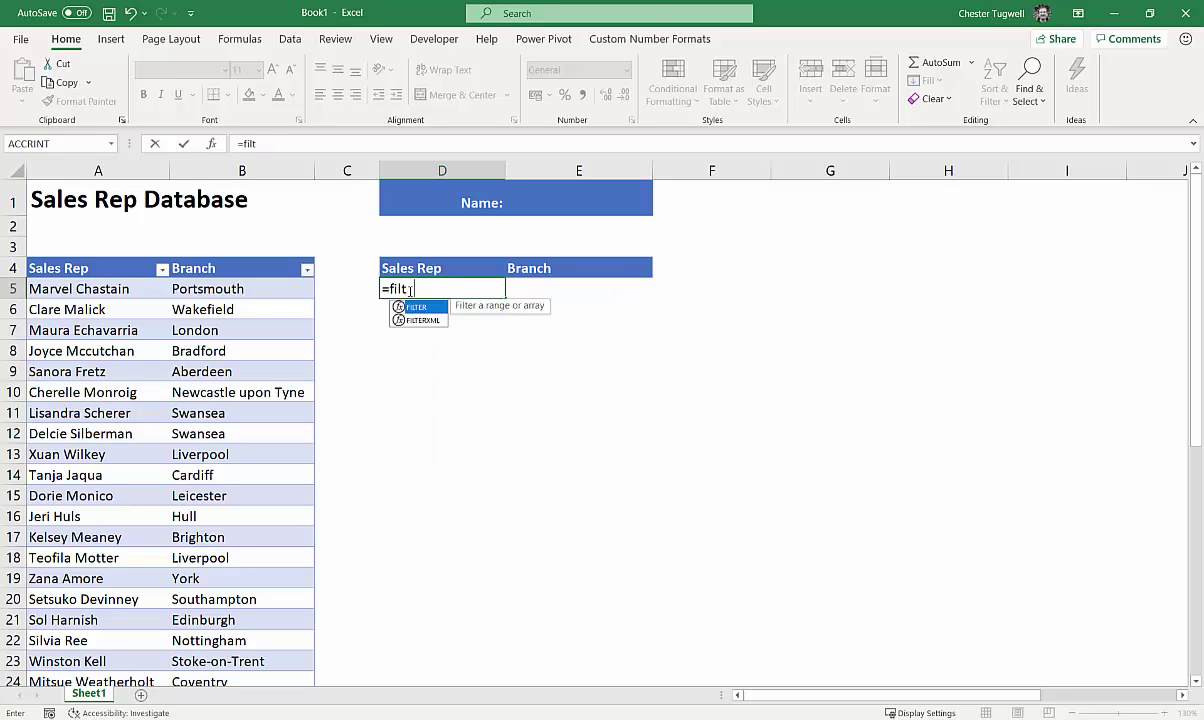
pyautogui.write('er(')
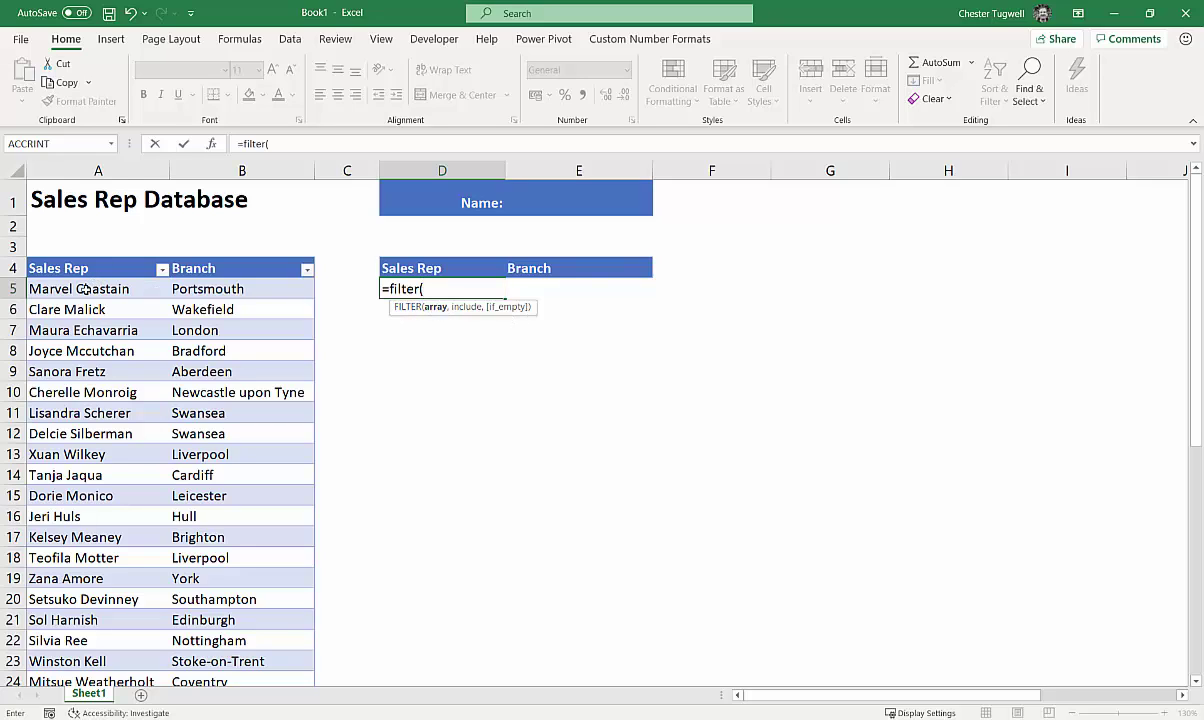
pyautogui.moveTo(85, 288); pyautogui.dragTo(215, 289)
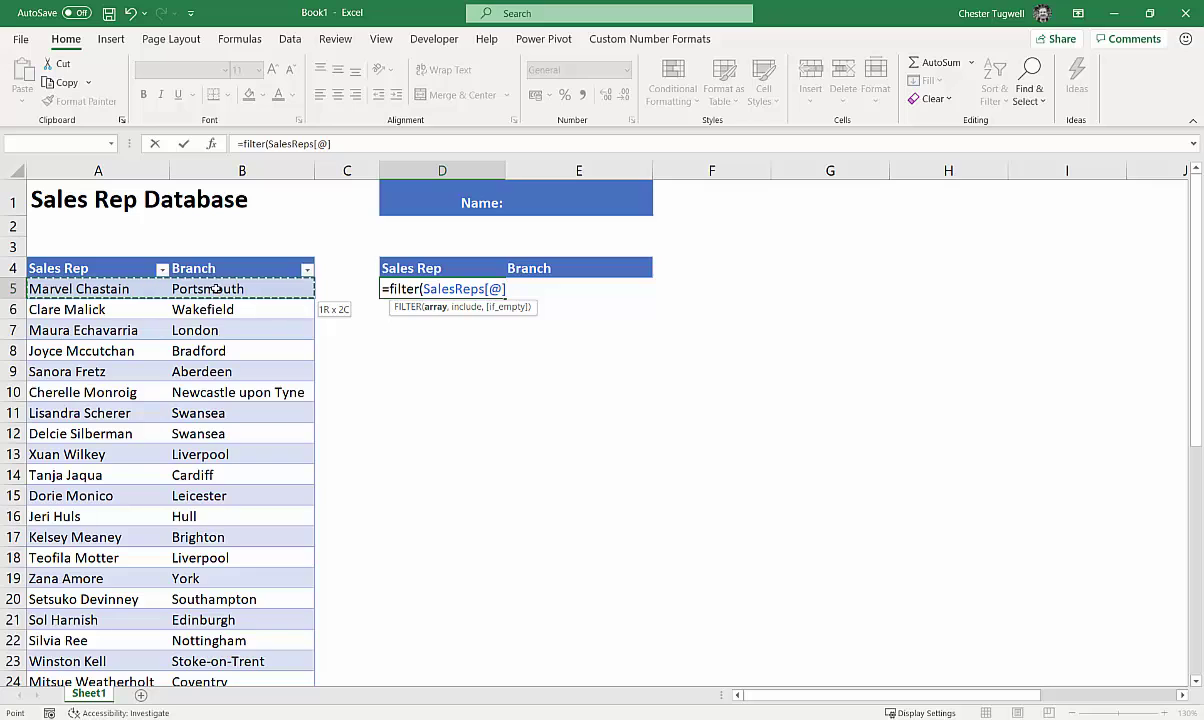
pyautogui.press('BackSpace')
pyautogui.press('BackSpace')
pyautogui.press('BackSpace')
pyautogui.press('BackSpace')
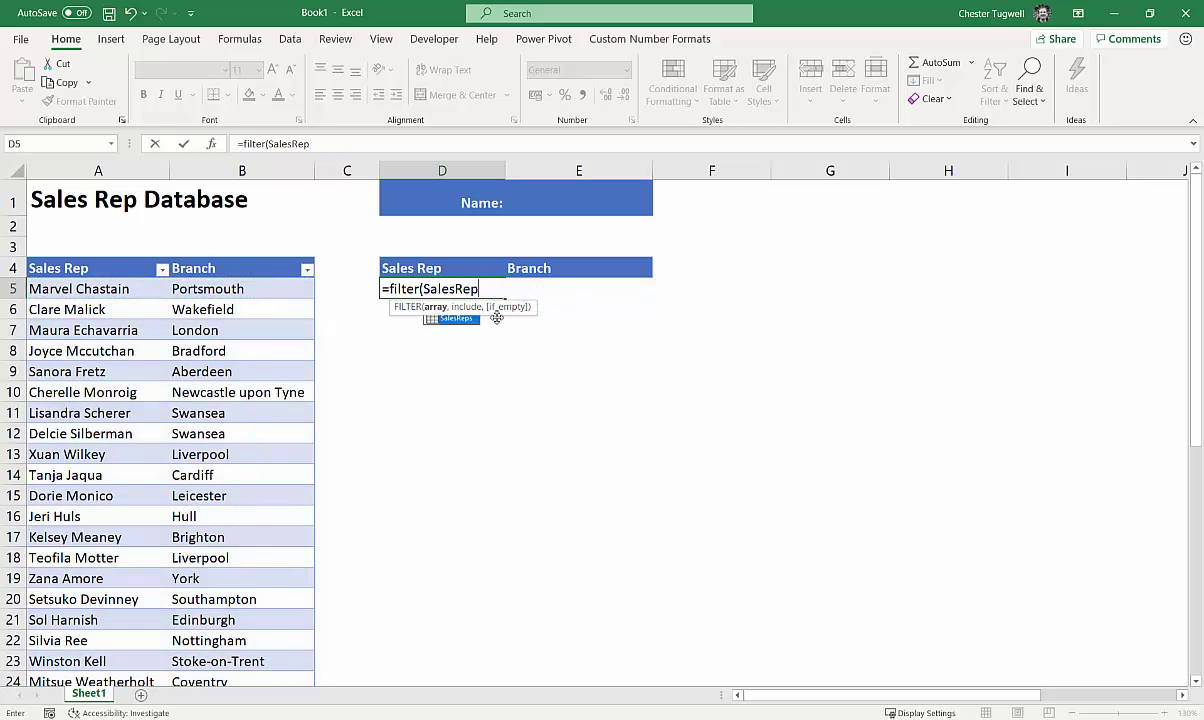
pyautogui.press('BackSpace')
pyautogui.press('BackSpace')
pyautogui.press('BackSpace')
pyautogui.press('BackSpace')
pyautogui.press('BackSpace')
pyautogui.press('BackSpace')
pyautogui.press('BackSpace')
pyautogui.press('BackSpace')
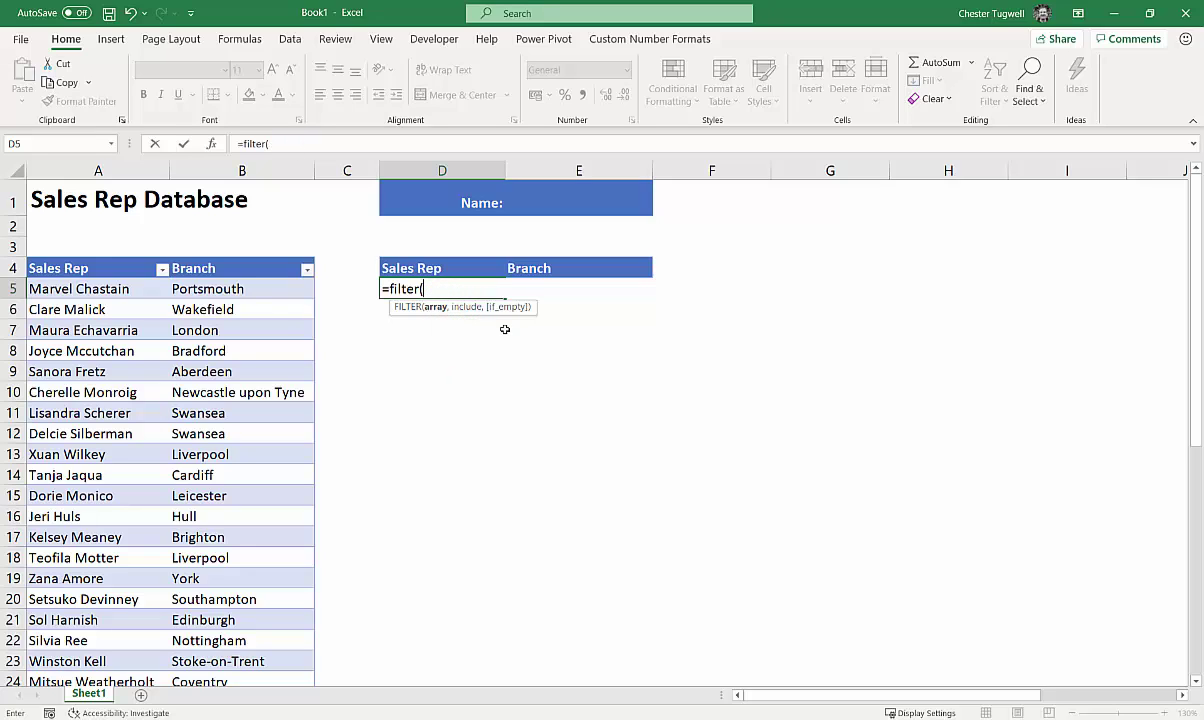
# Step: Enter the SalesReps table as the array argument of the FILTER formula
pyautogui.write('s')
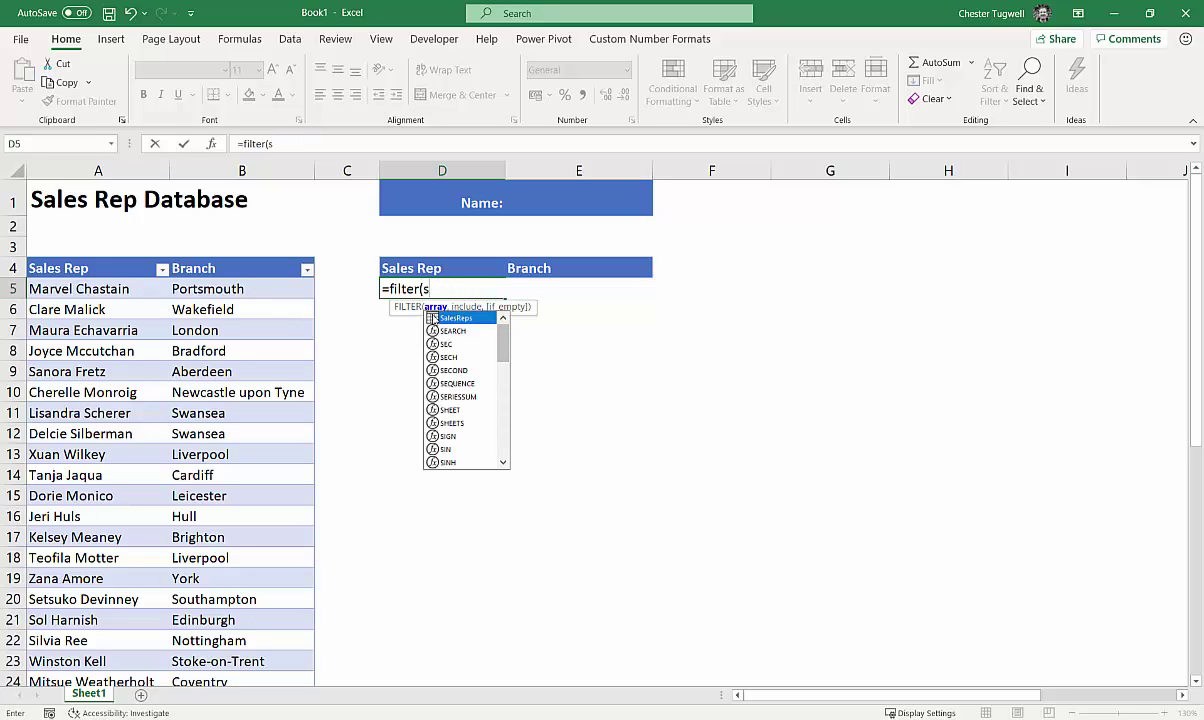
pyautogui.doubleClick(450, 321)
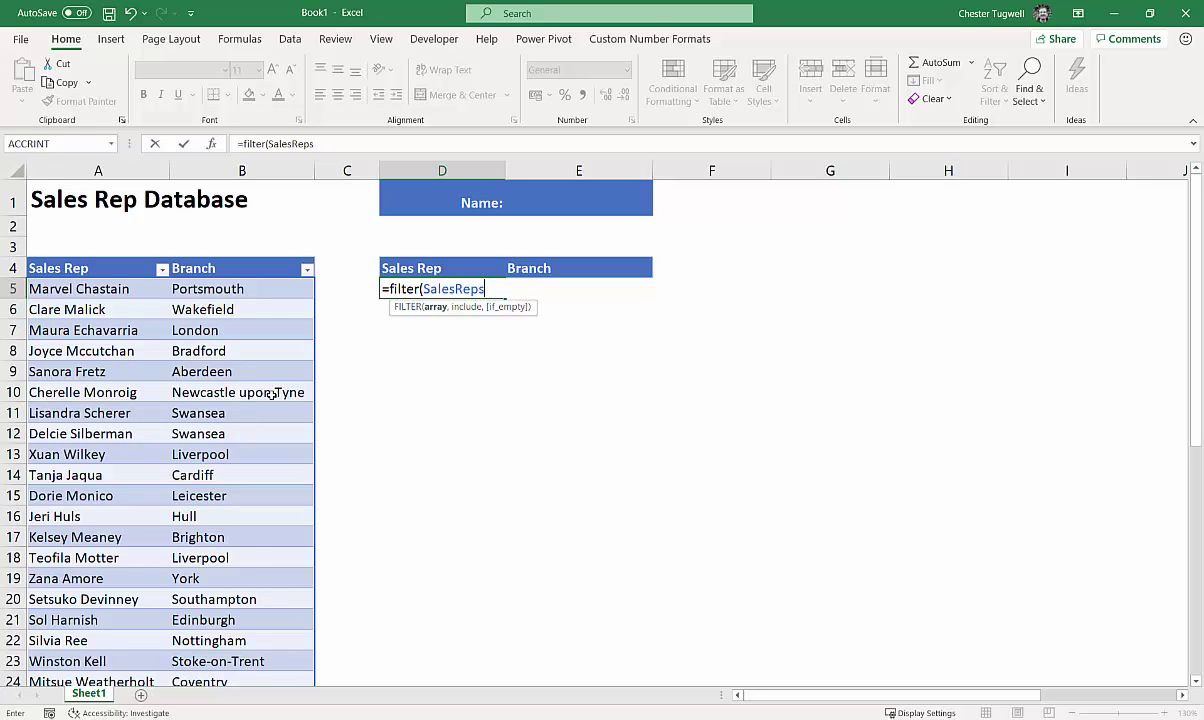
pyautogui.write(',')
# Step: Start the include argument with a LEFT function that takes SalesReps[Sales Rep] as its text
pyautogui.write('left(')
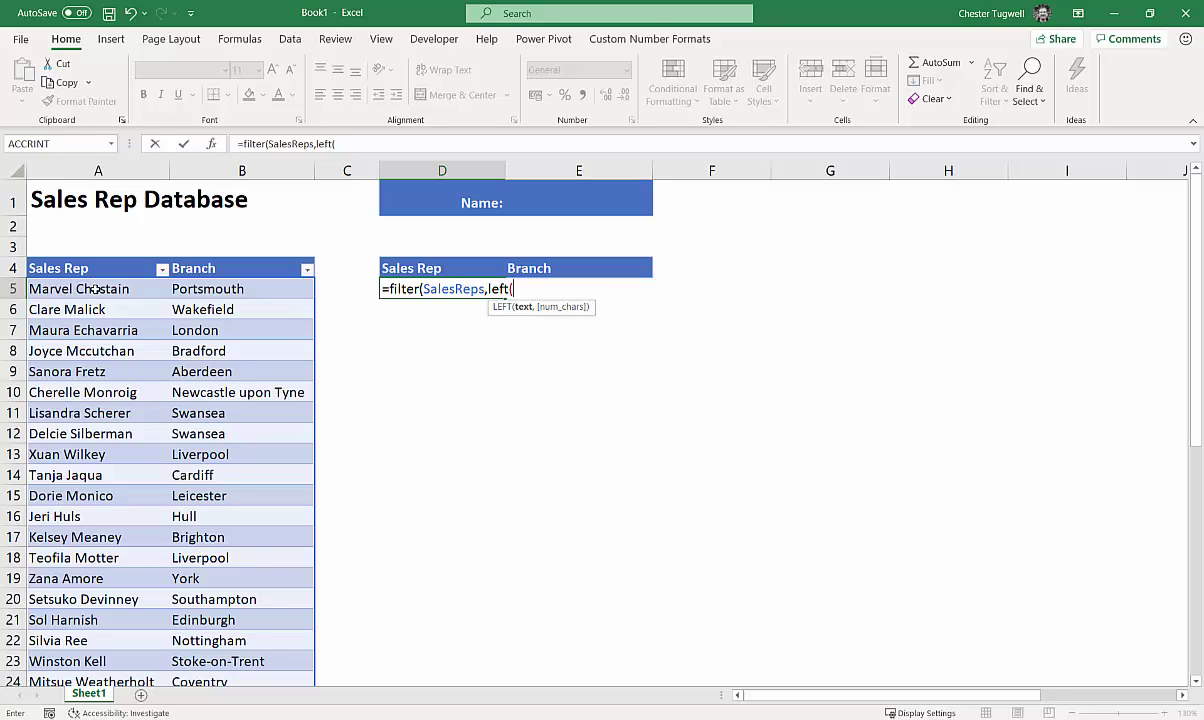
pyautogui.write('sale')
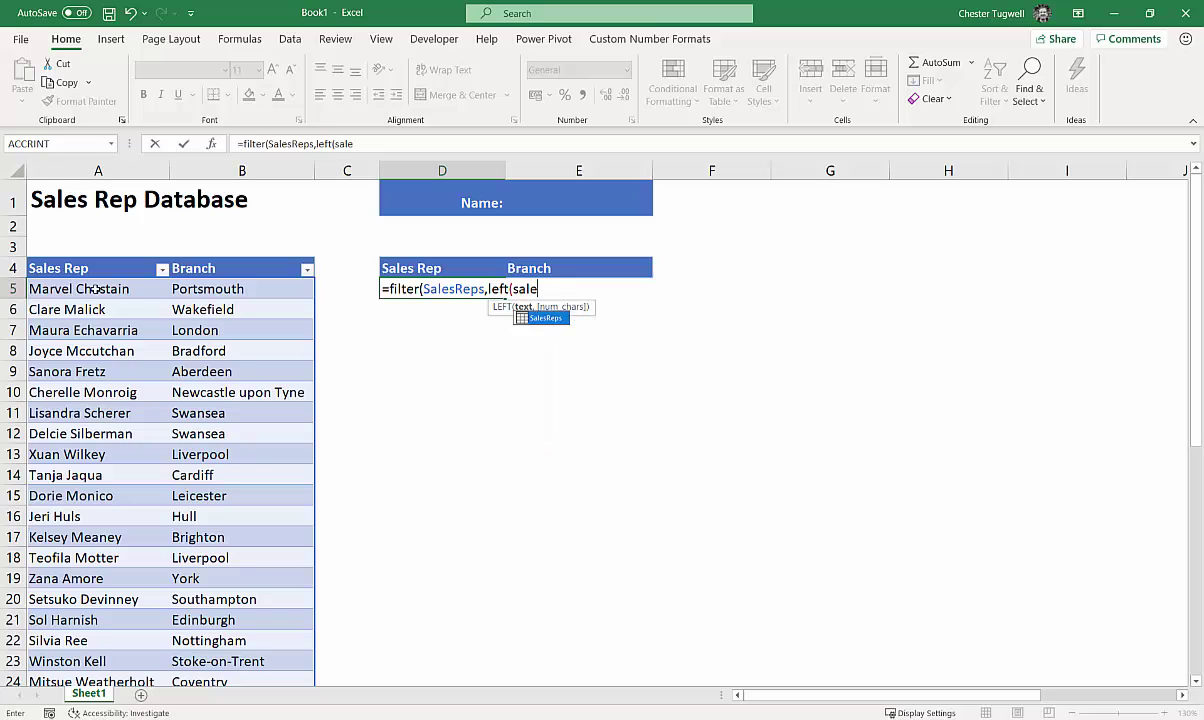
pyautogui.doubleClick(540, 318)
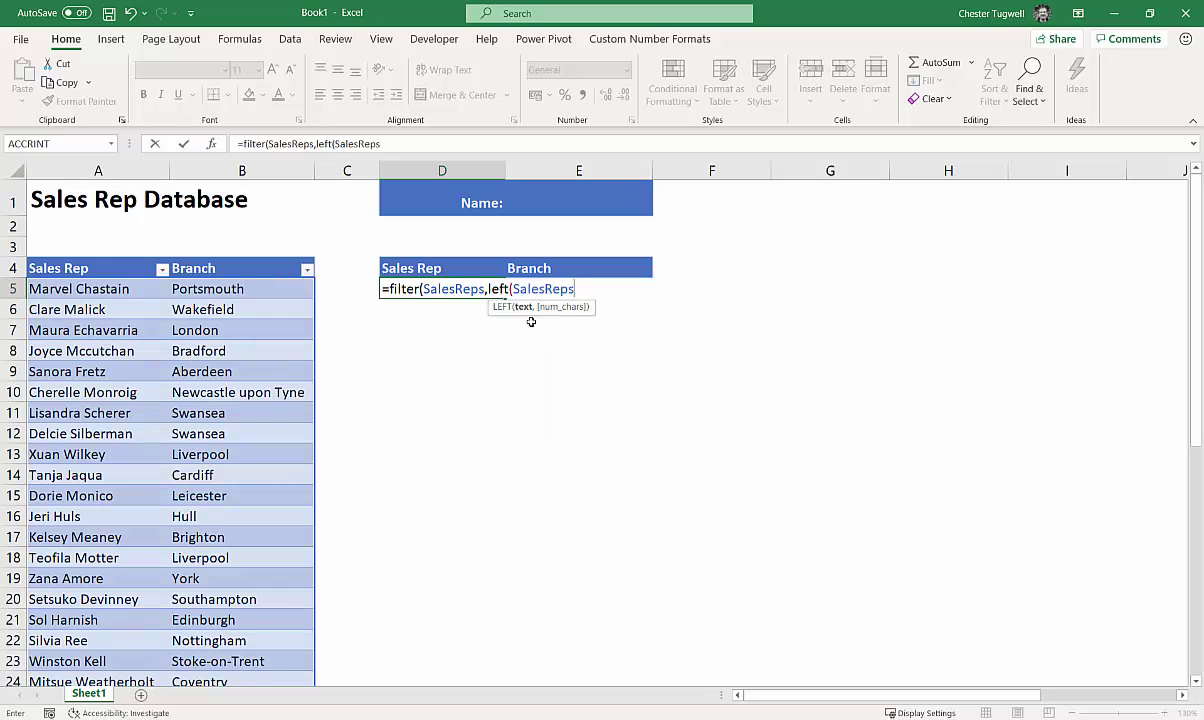
pyautogui.write('[')
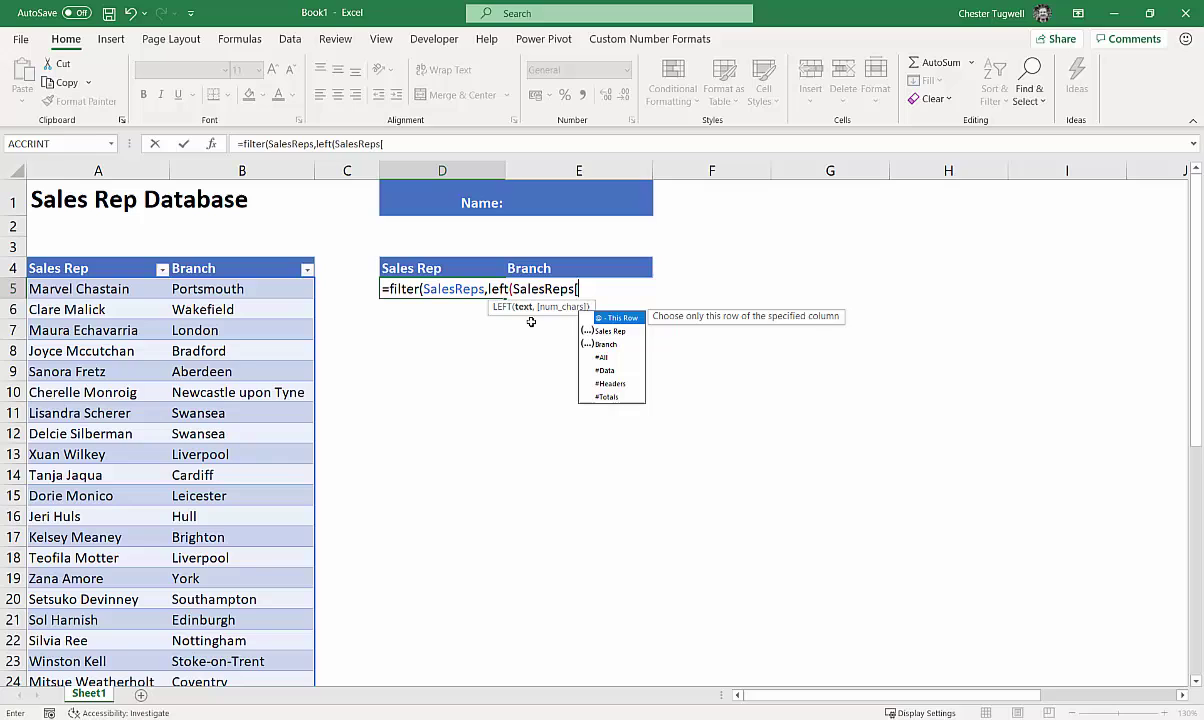
pyautogui.doubleClick(614, 332)
pyautogui.write(']')
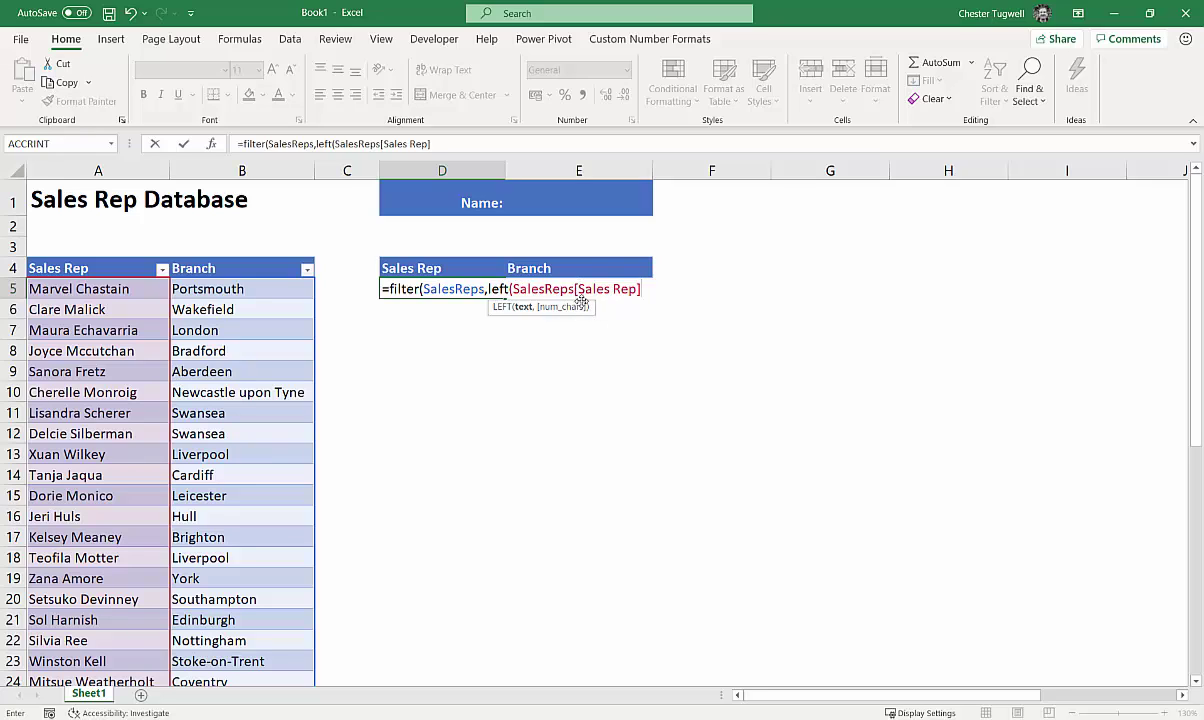
# Step: Complete the LEFT function with LEN(E1) as its number of characters and set its result equal to E1
pyautogui.write(',')
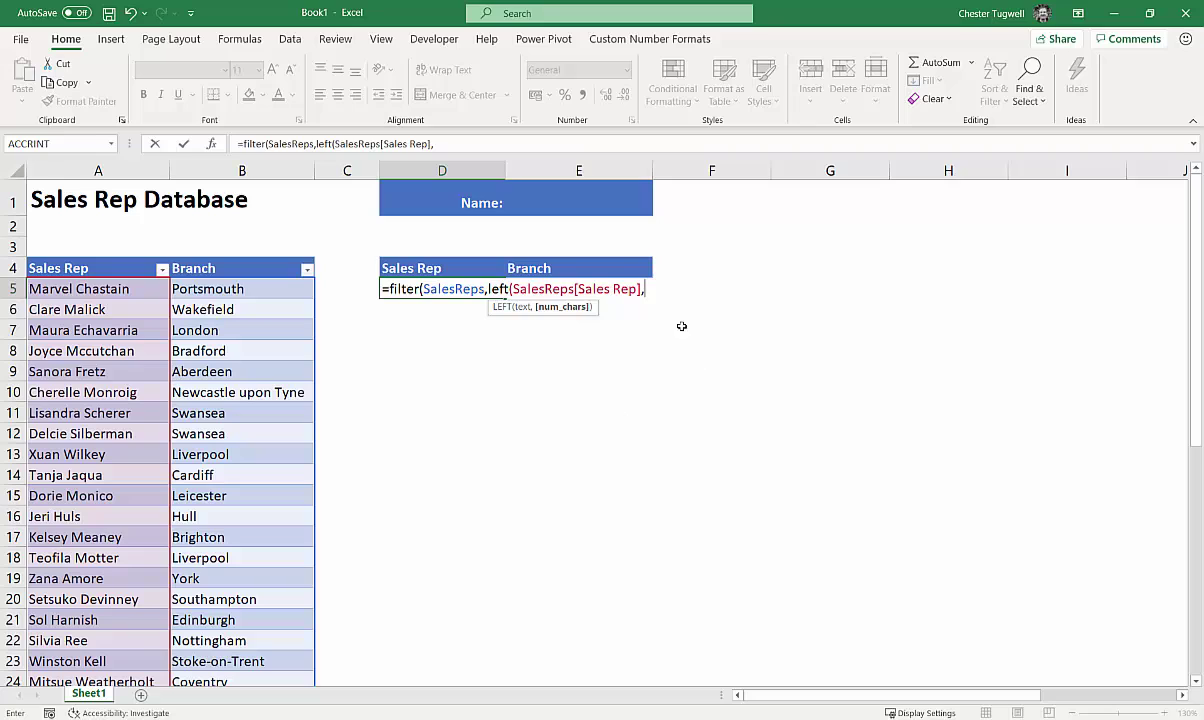
pyautogui.write('l')
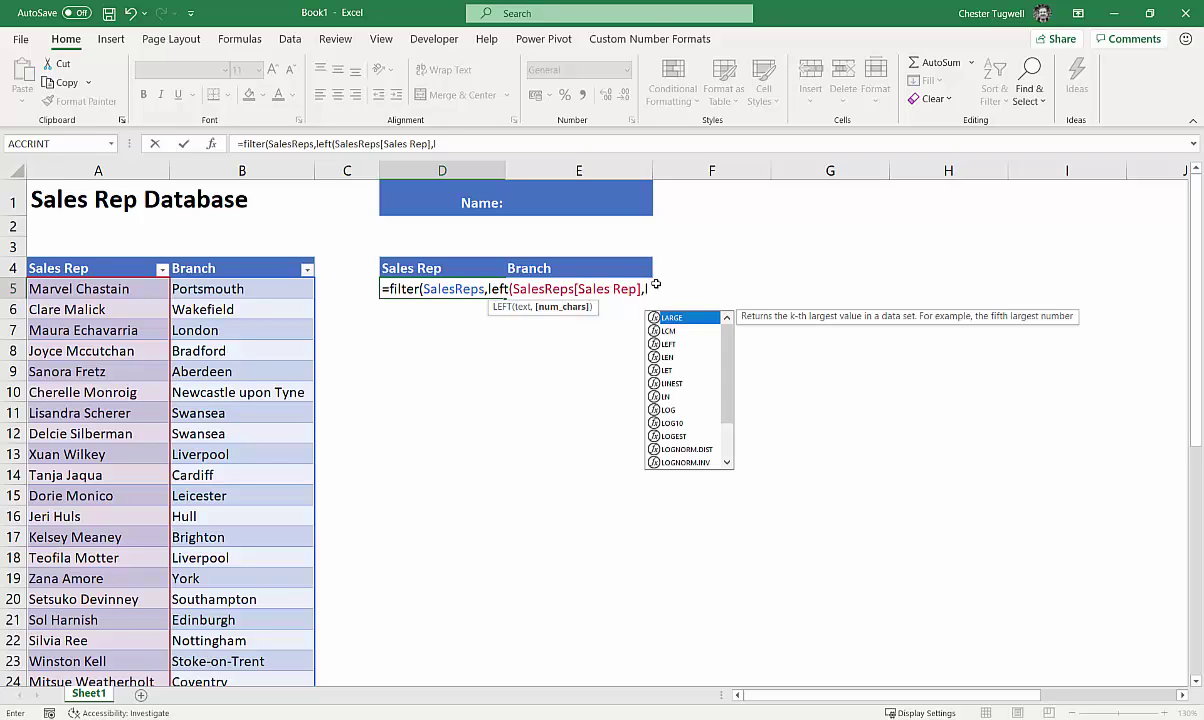
pyautogui.write('en(')
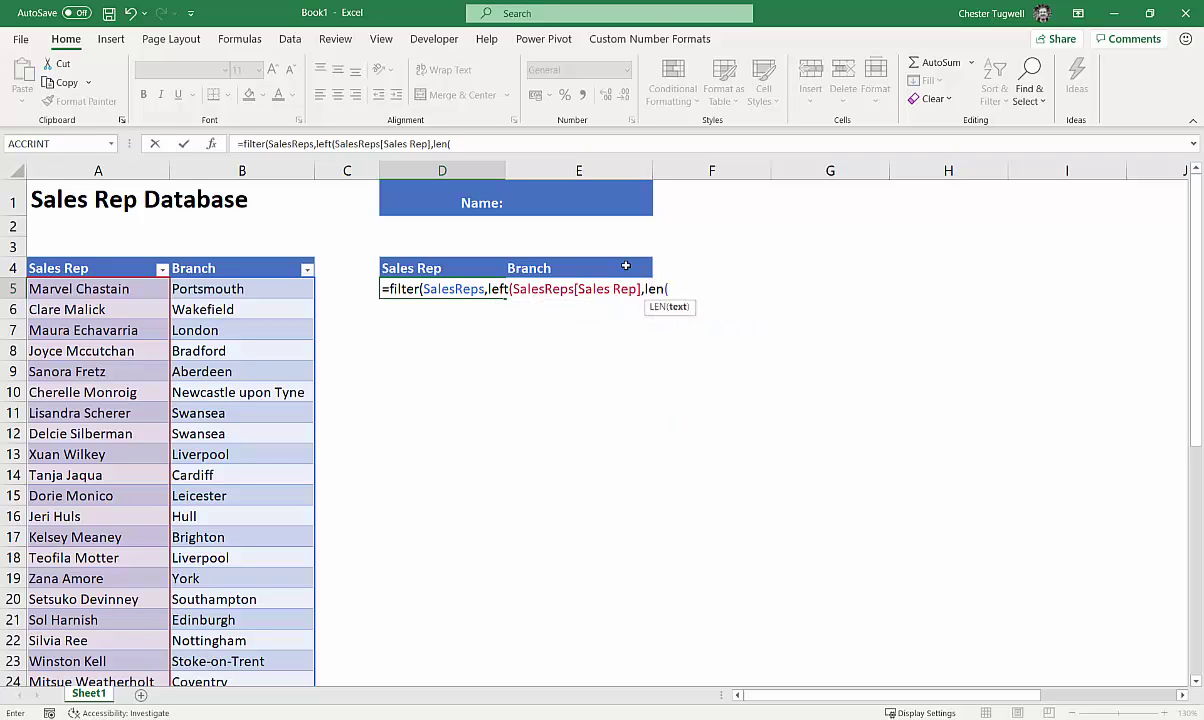
pyautogui.click(550, 196)
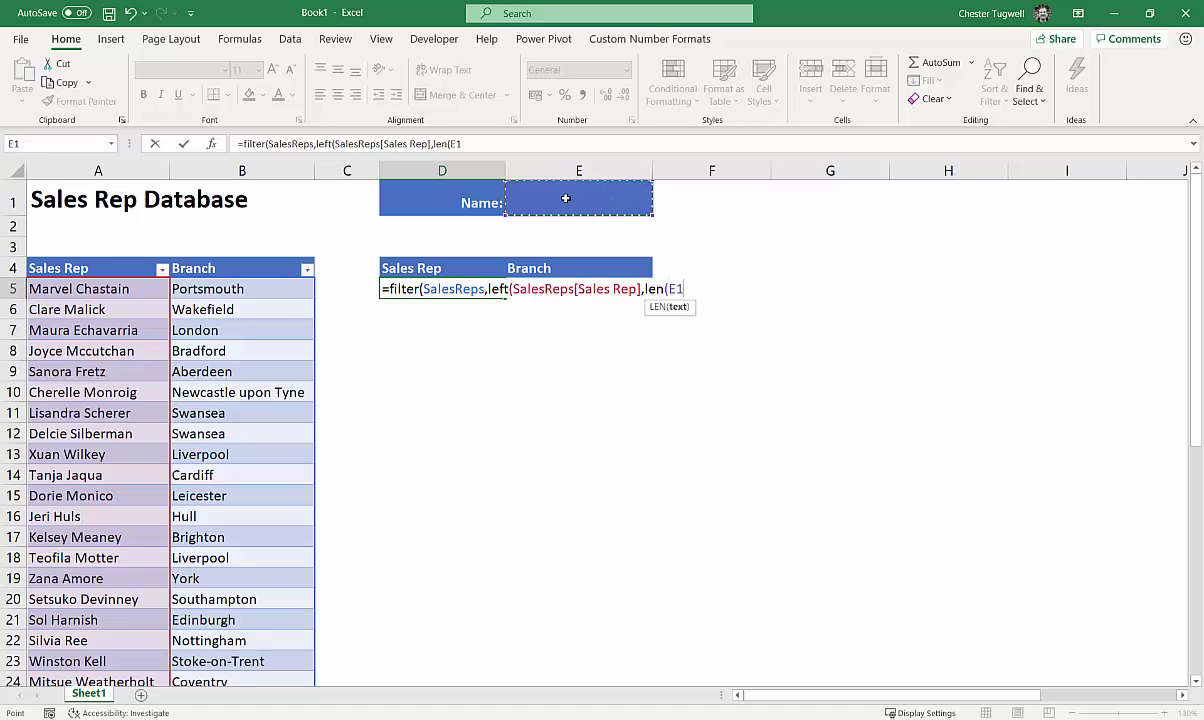
pyautogui.write(')')
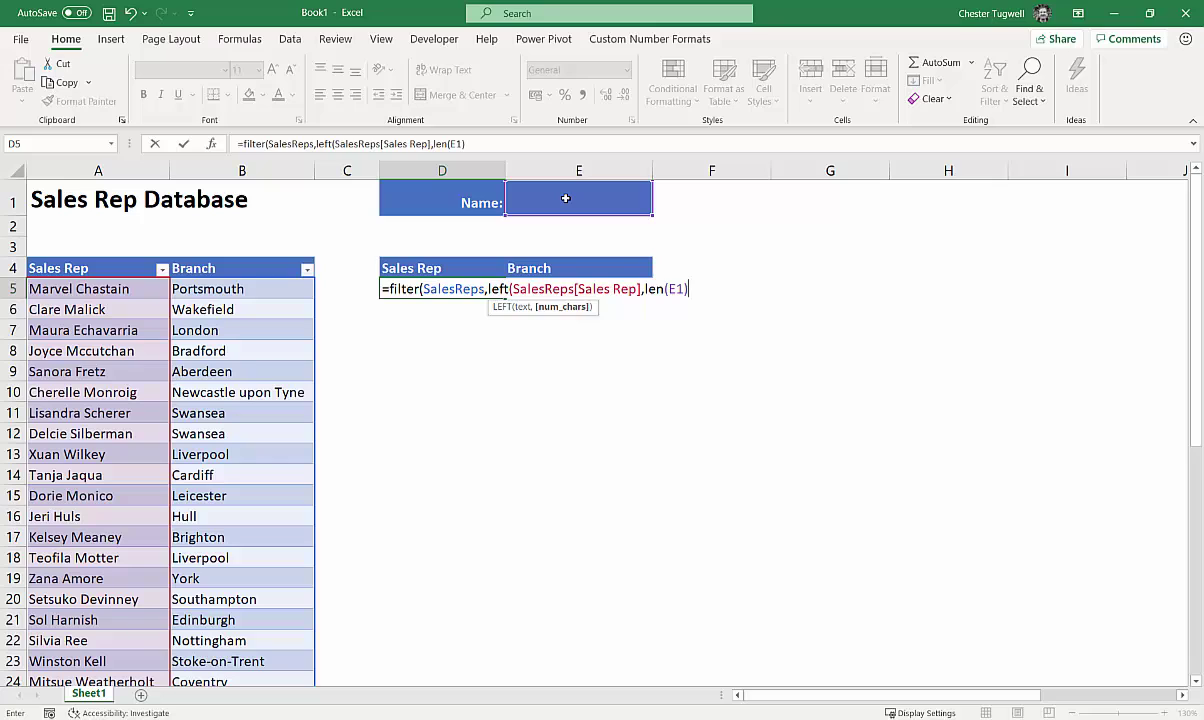
pyautogui.write(')')
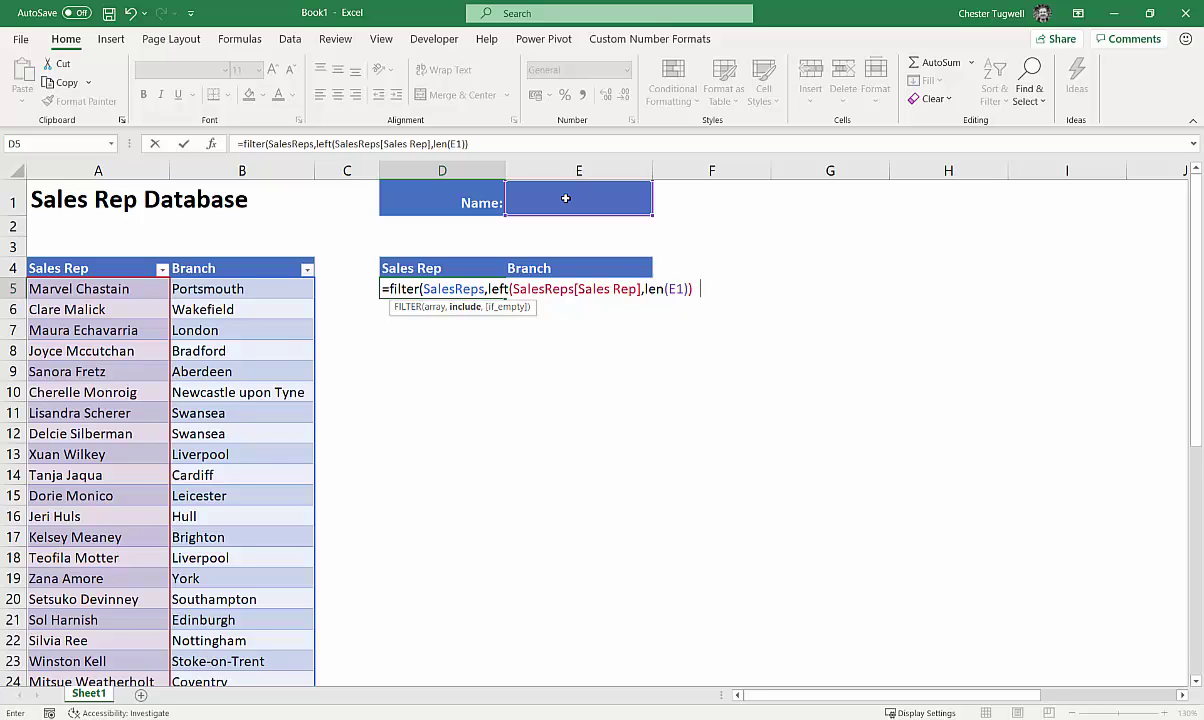
pyautogui.click(565, 198)
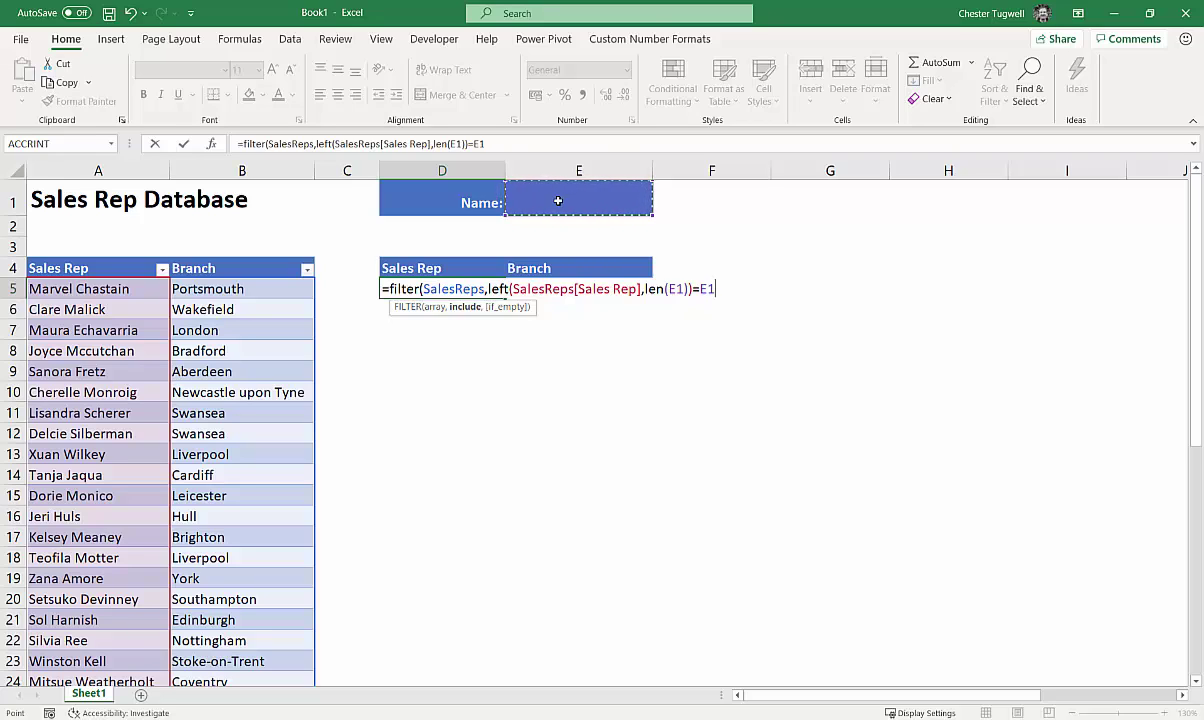
# Step: Add "No names found" as the if_empty argument and commit the FILTER formula
pyautogui.write(',')
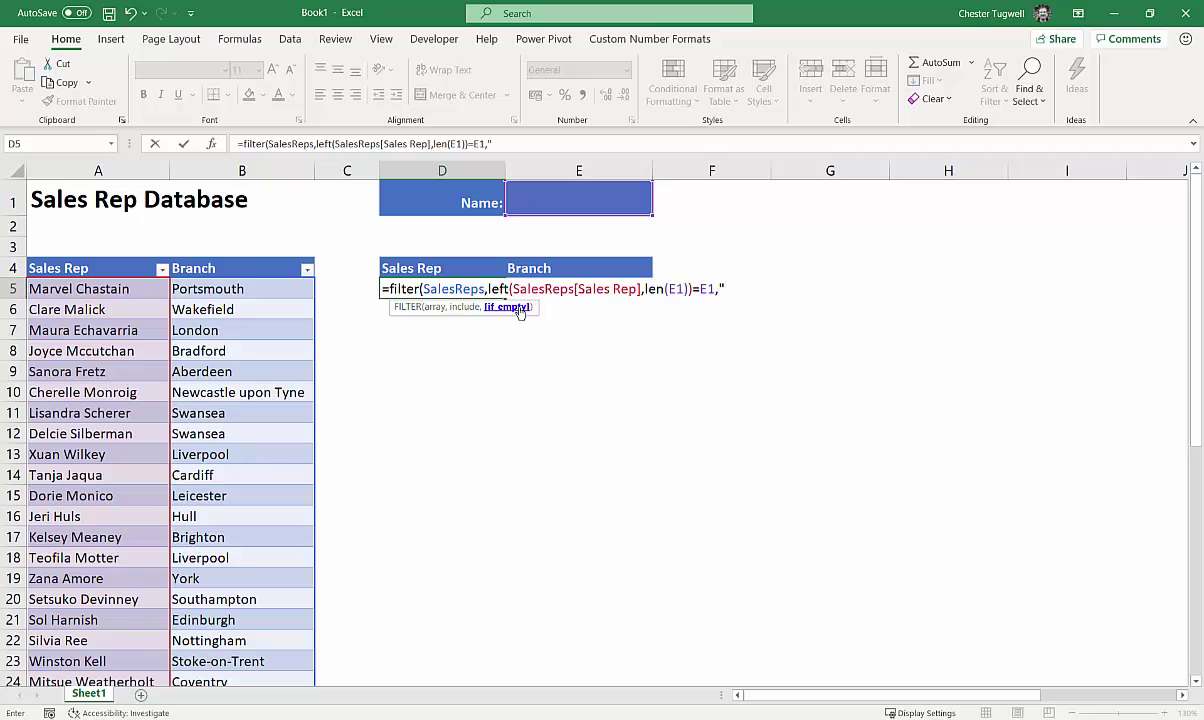
pyautogui.write('No names fo')
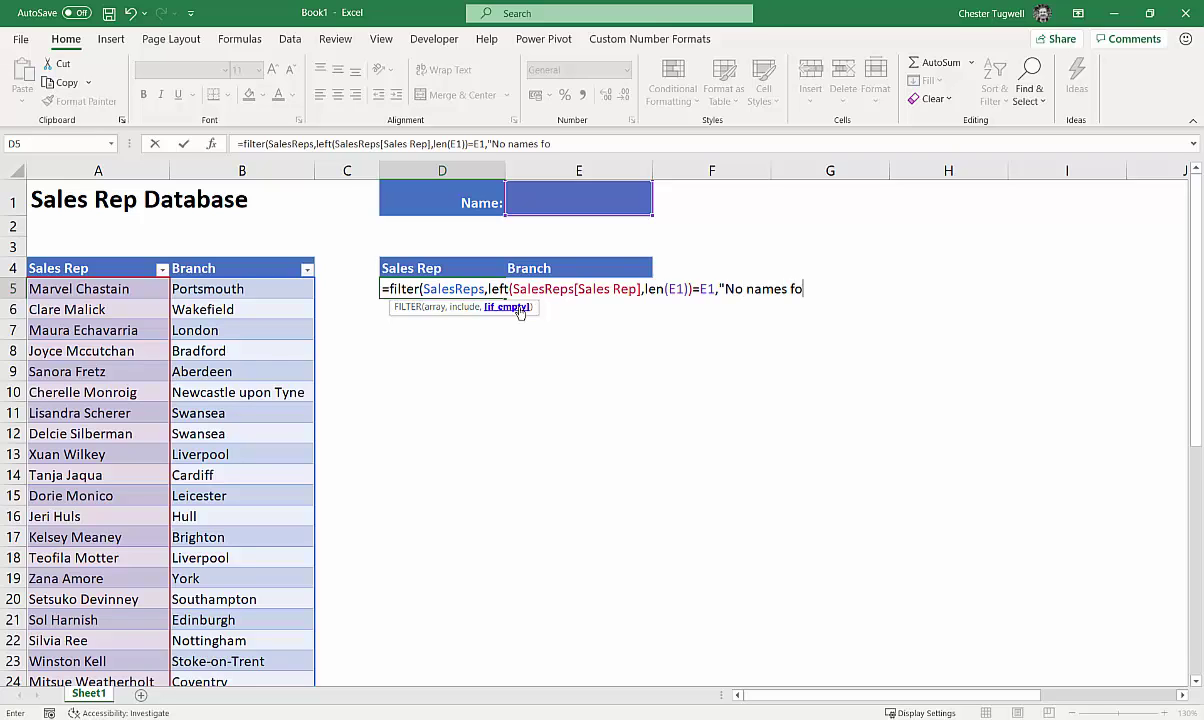
pyautogui.write('und")')
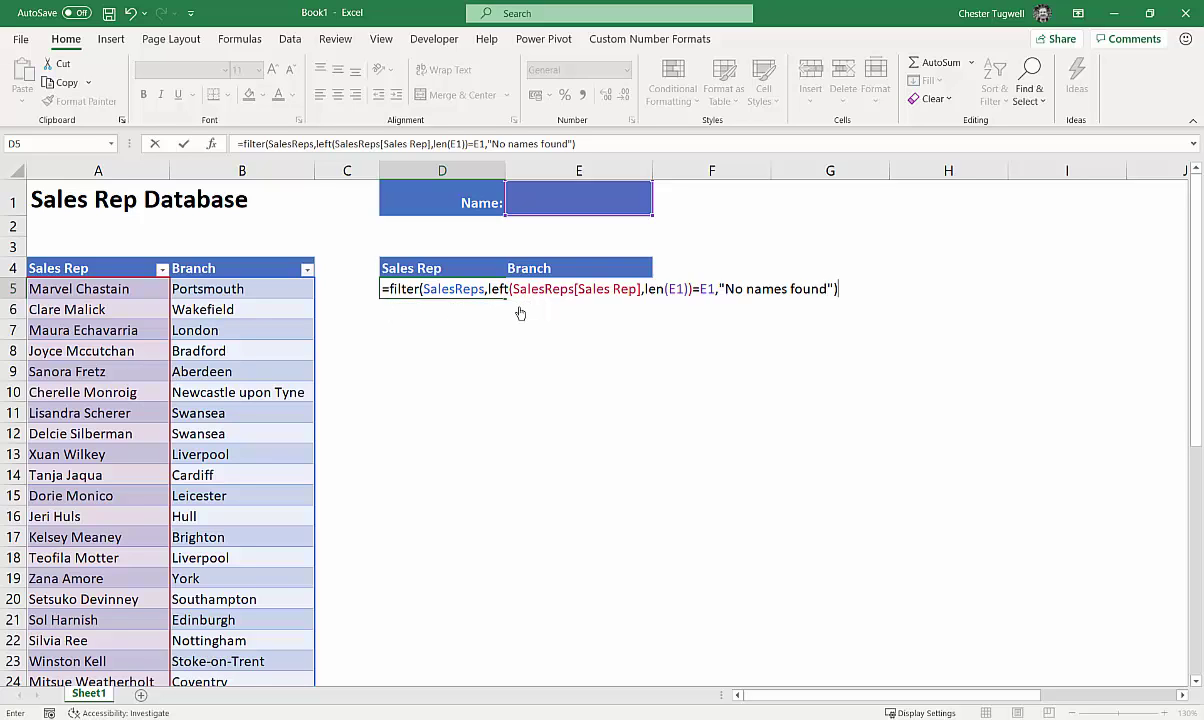
pyautogui.press('Return')
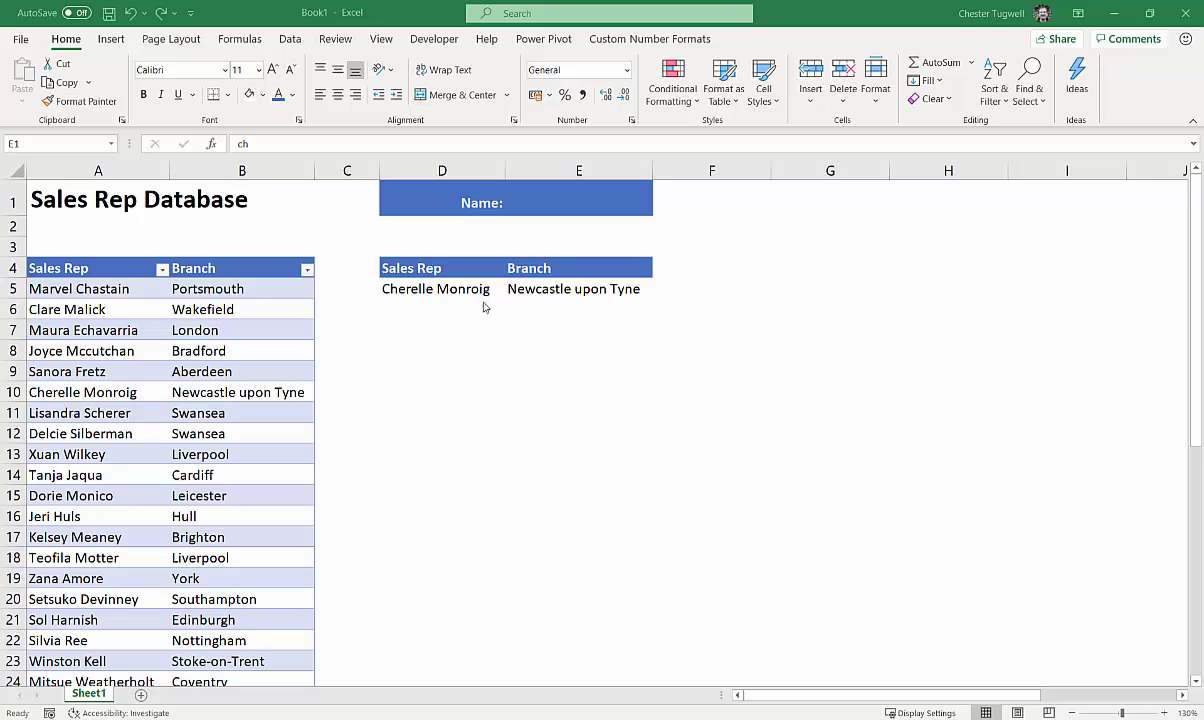
# Step: Set the font colour of the name entry cell E1 to white
pyautogui.click(535, 197)
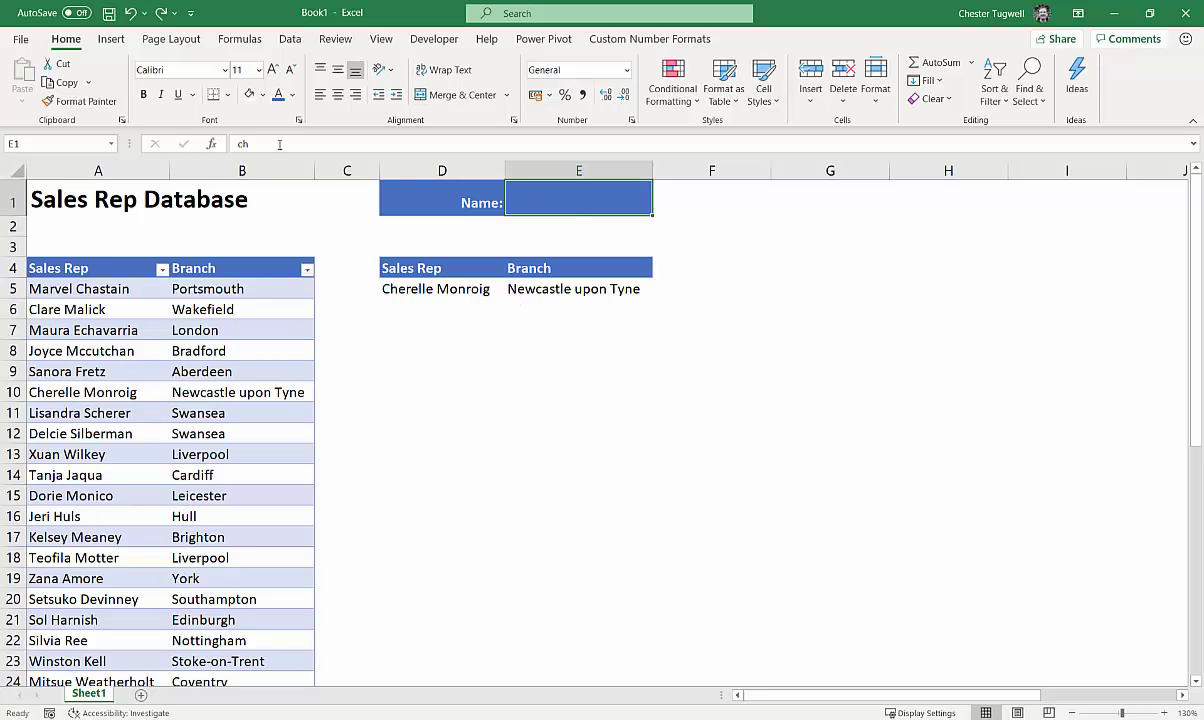
pyautogui.click(289, 95)
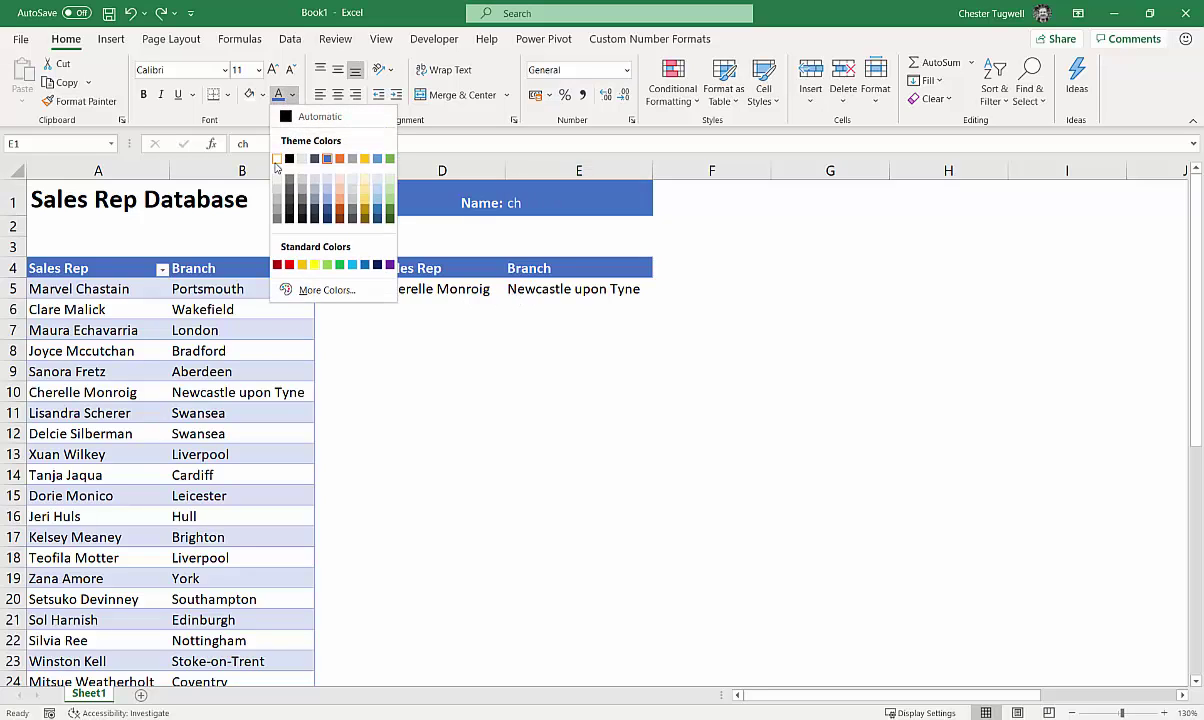
pyautogui.click(264, 152)
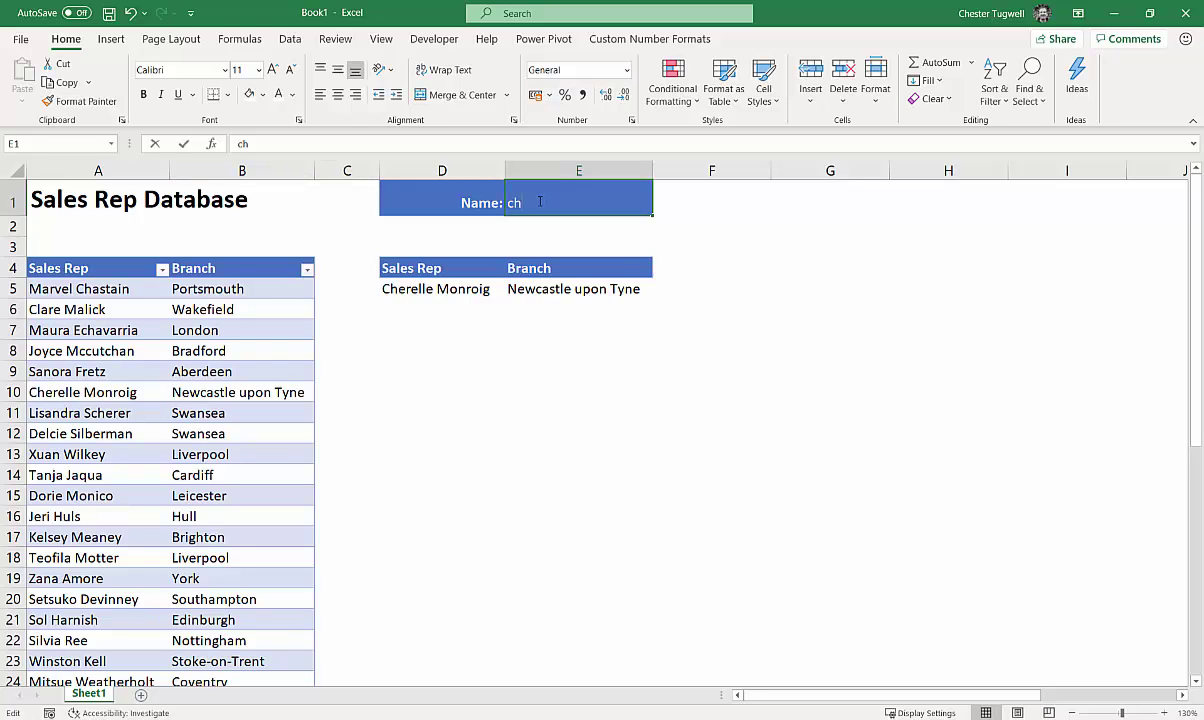
# Step: Clear the search term from the name entry cell E1
pyautogui.doubleClick(539, 202)
pyautogui.press('BackSpace')
pyautogui.press('BackSpace')
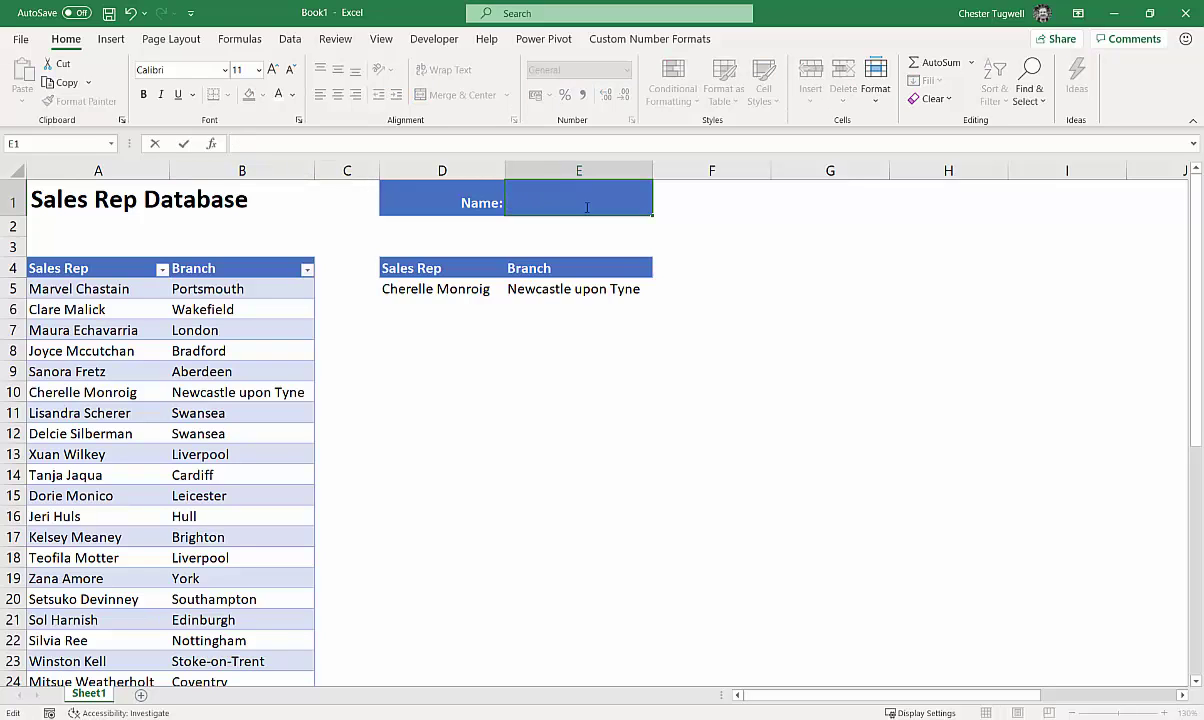
pyautogui.press('Return')
# Step: Test the filter by entering "c" in E1 and check the results against the full sales rep table
pyautogui.click(527, 196)
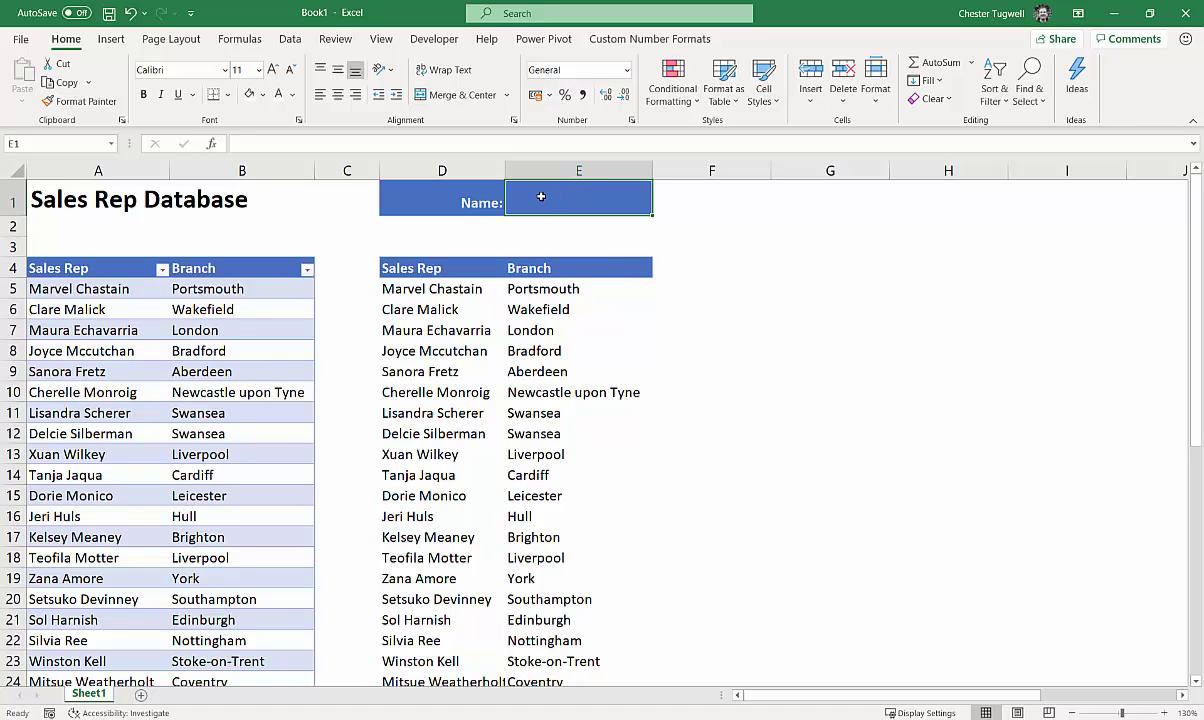
pyautogui.write('c')
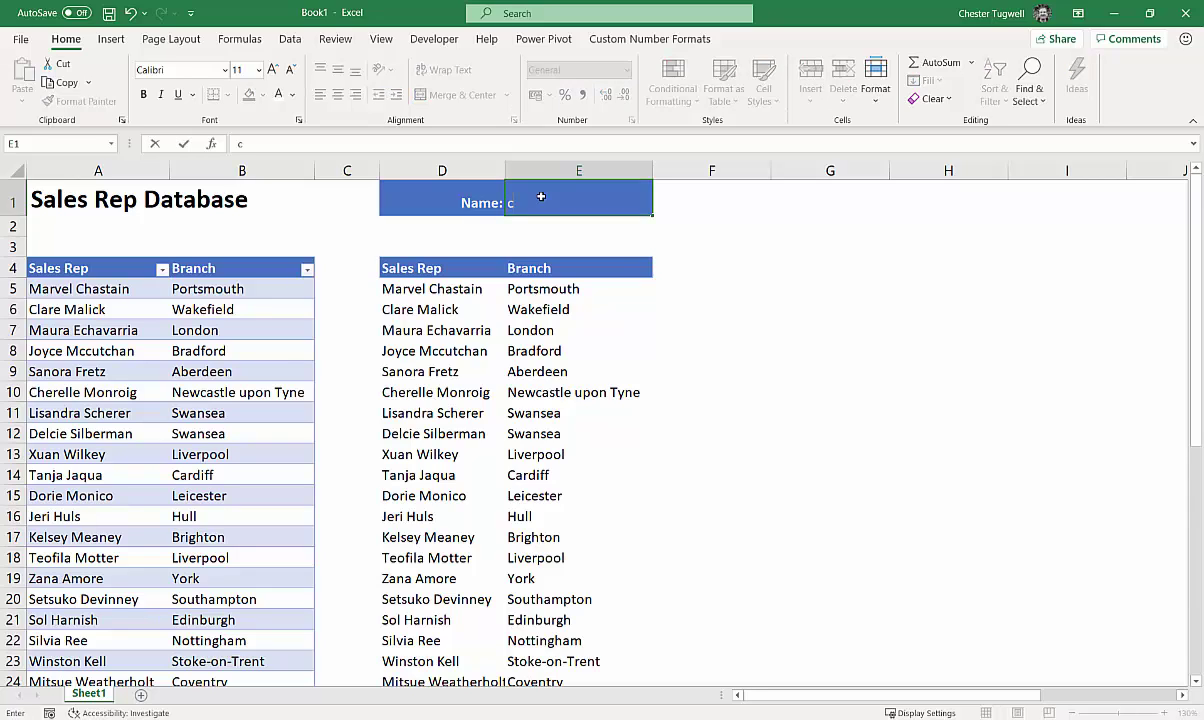
pyautogui.press('Return')
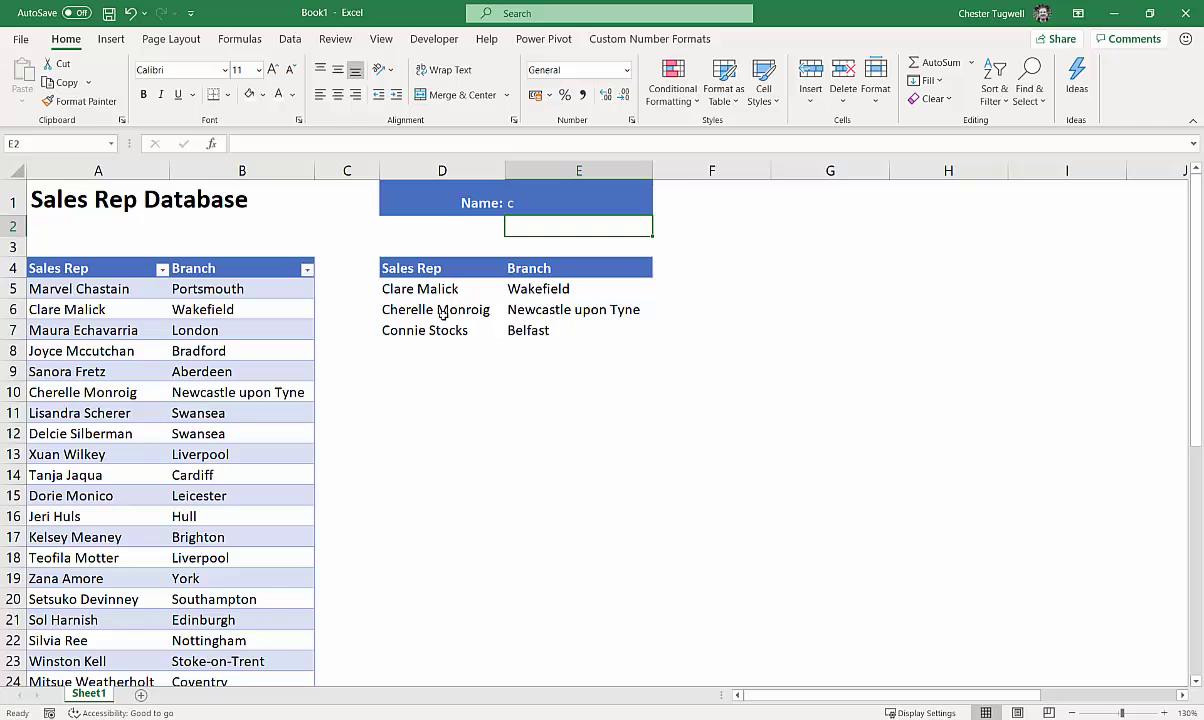
pyautogui.scroll(-3, 167, 440)
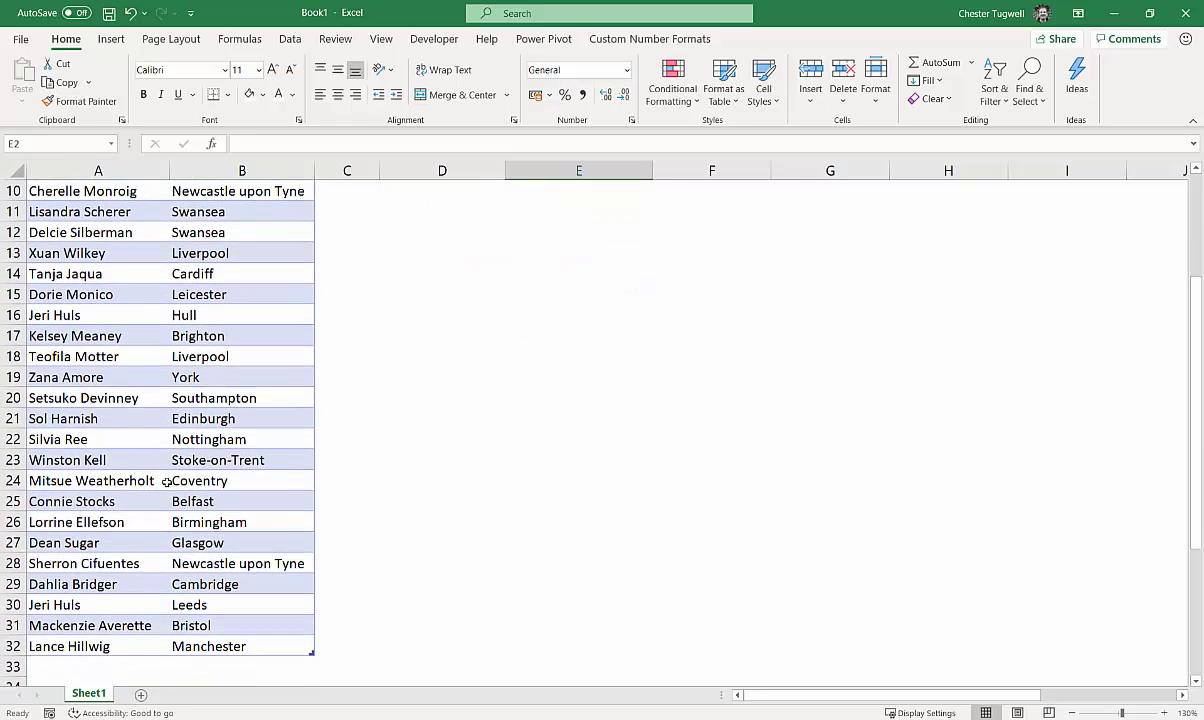
pyautogui.scroll(1, 167, 481)
pyautogui.scroll(2, 167, 481)
# Step: Enter "s" as the search name in E1, and extend it to "se" to narrow the filtered list
pyautogui.click(542, 200)
pyautogui.write('s')
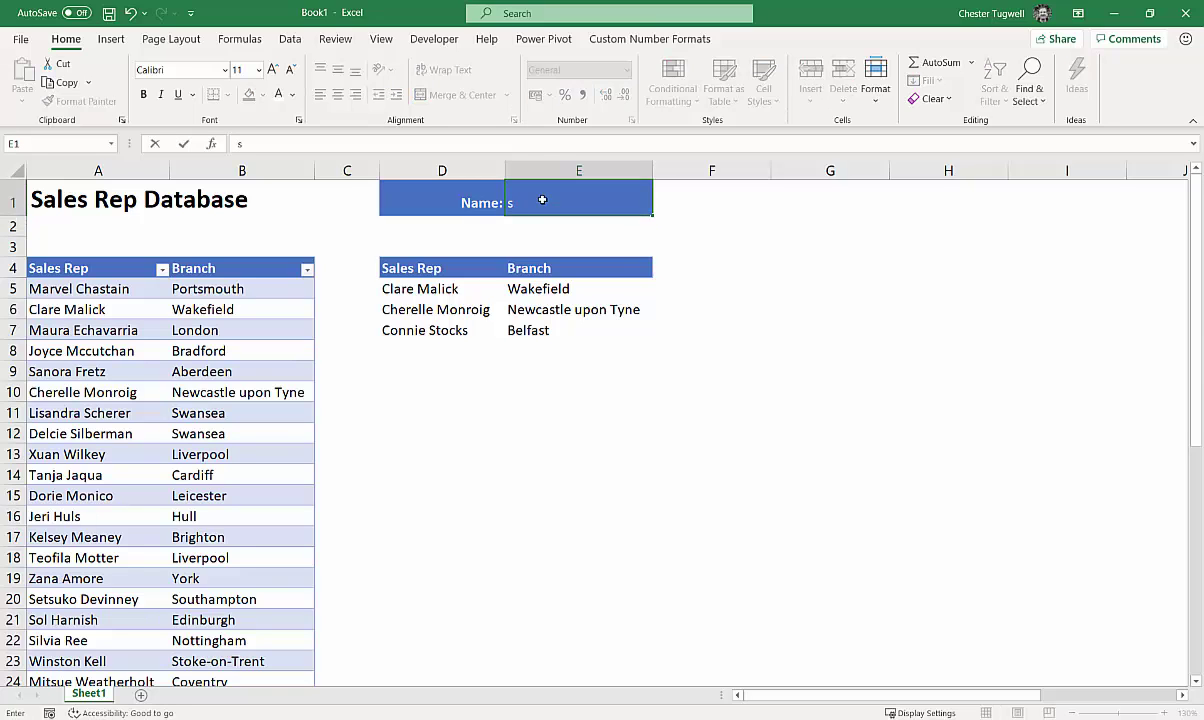
pyautogui.press('Return')
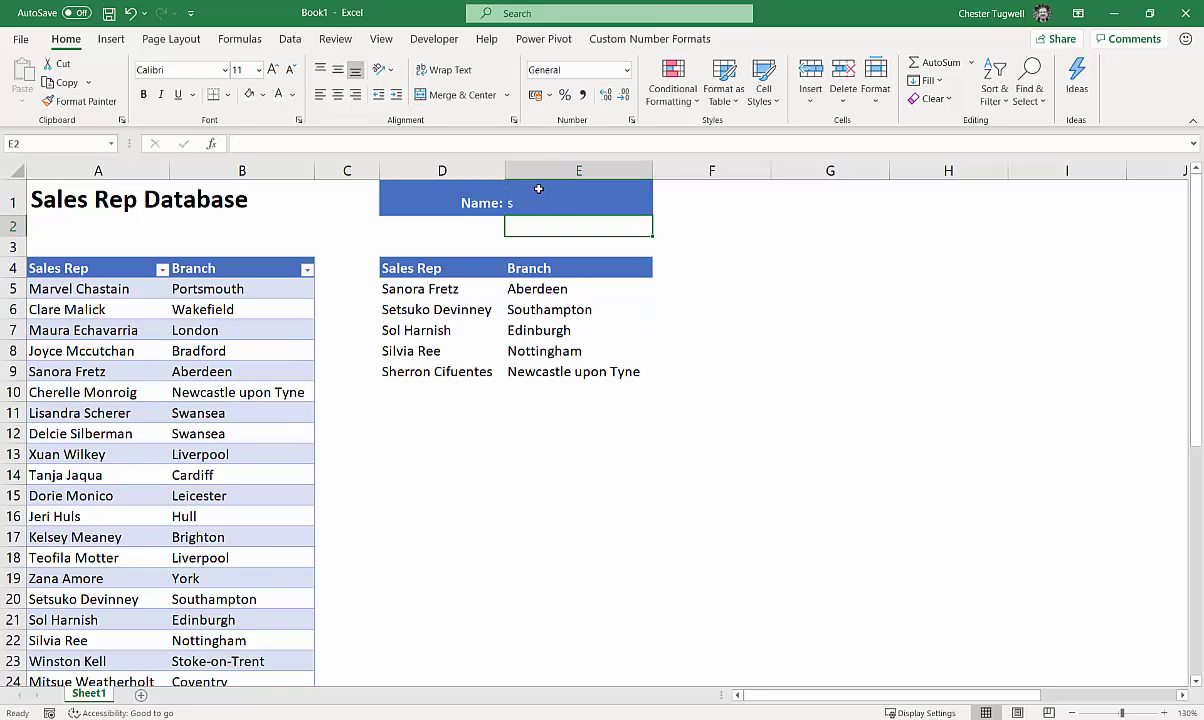
pyautogui.doubleClick(543, 195)
pyautogui.write('e')
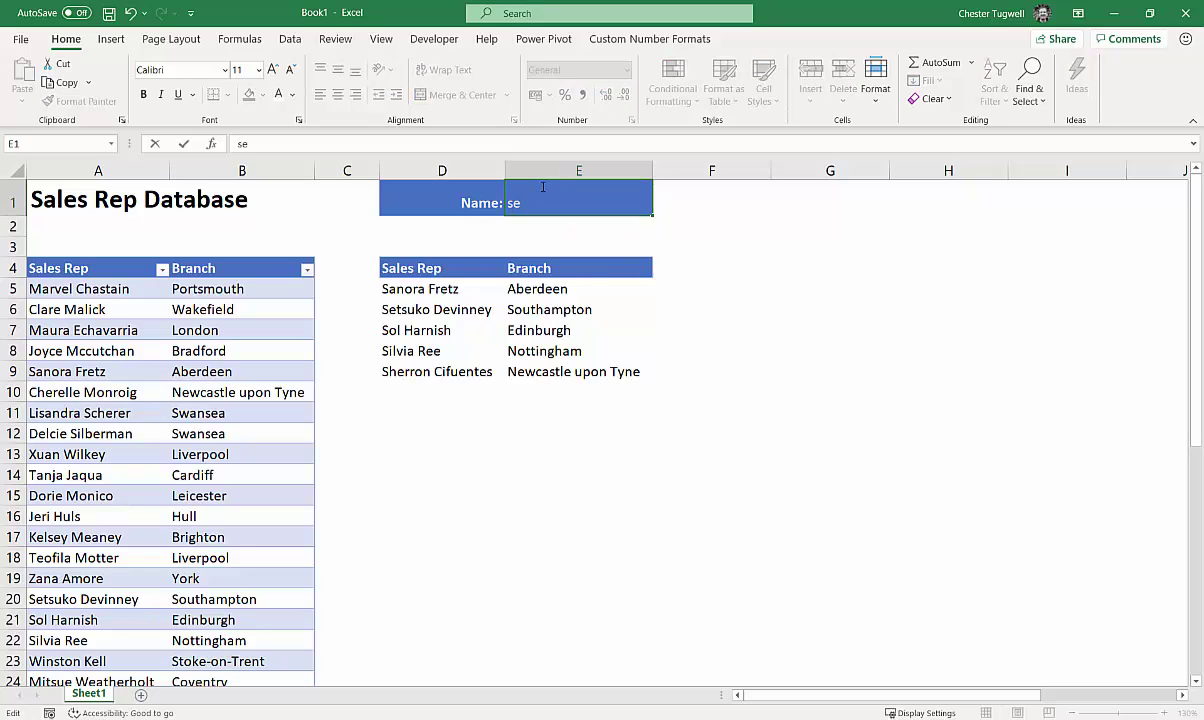
pyautogui.press('Return')
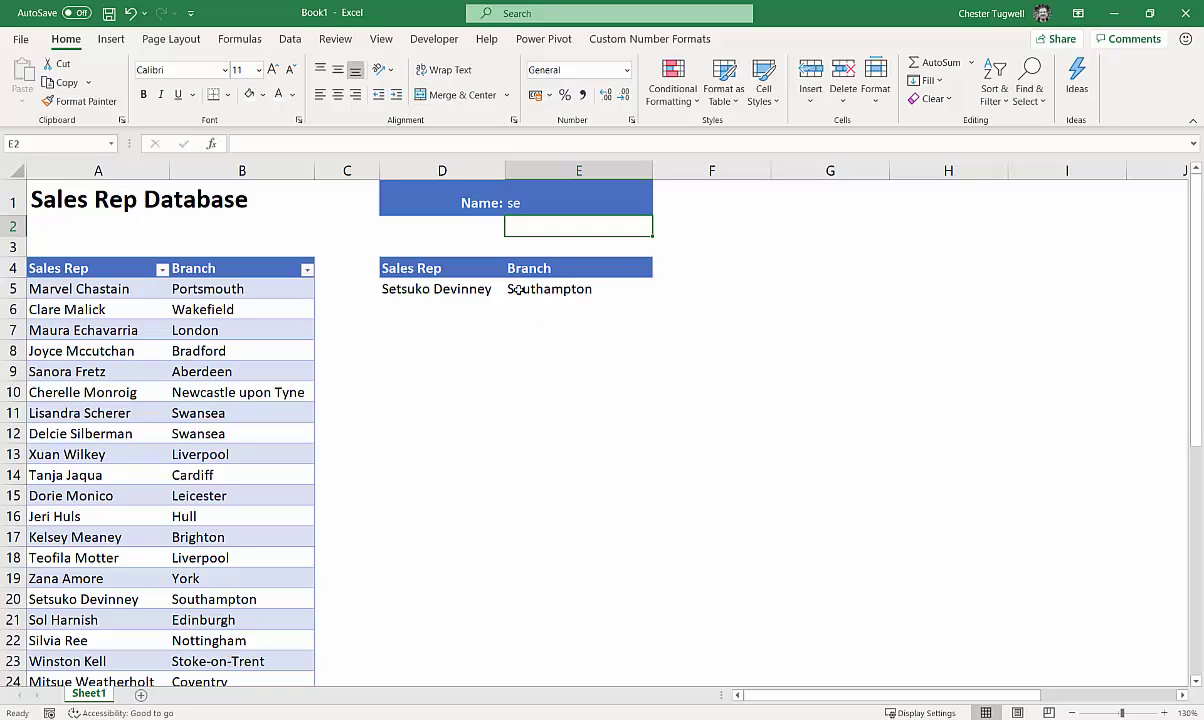
# Step: Test the filter again by shortening the search name in E1 to "s" and re-entering "se"
pyautogui.click(540, 201)
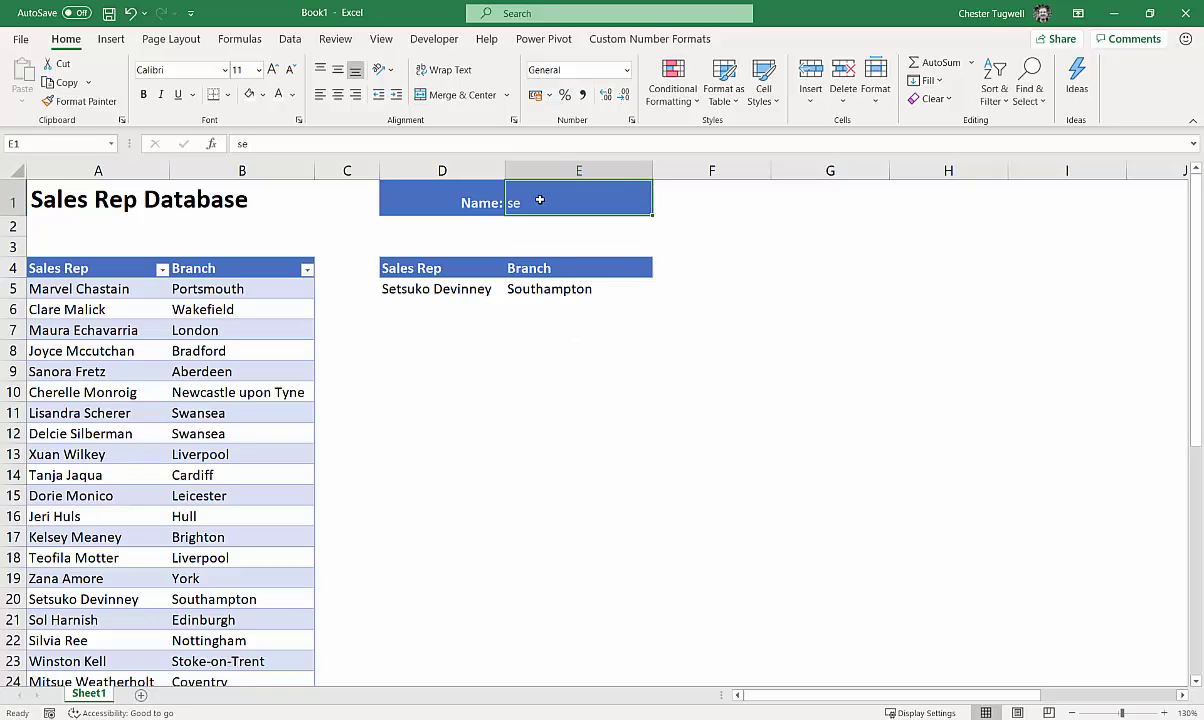
pyautogui.doubleClick(539, 202)
pyautogui.press('BackSpace')
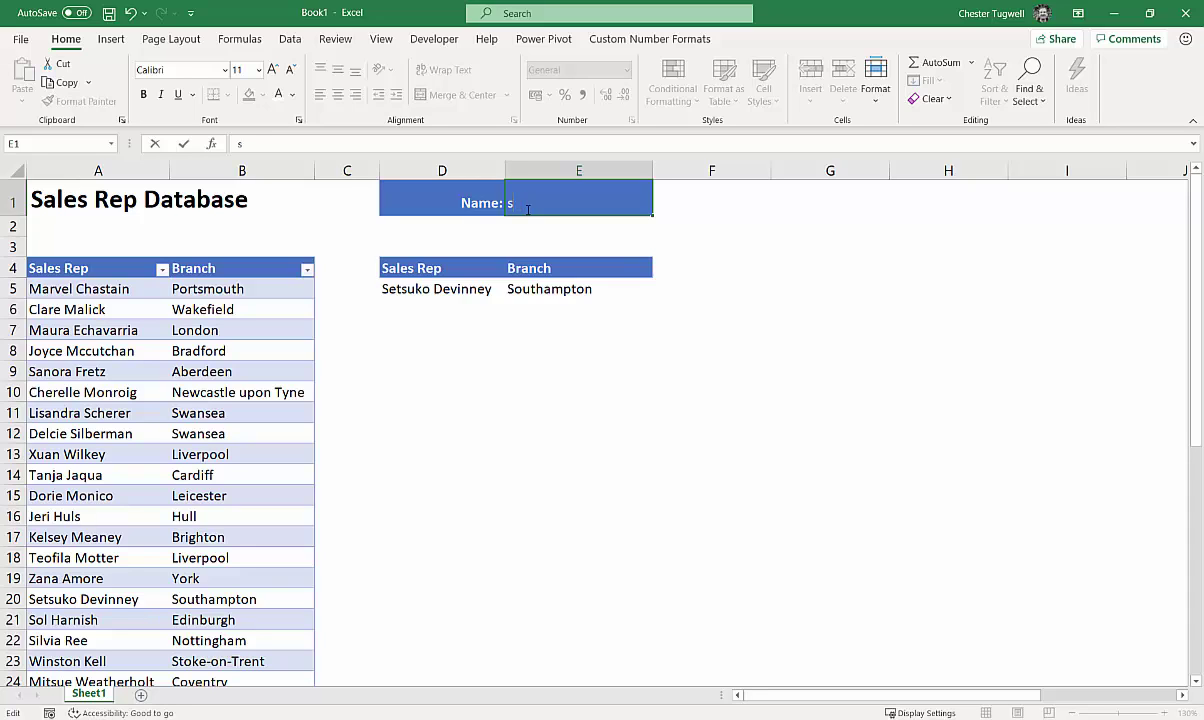
pyautogui.press('Return')
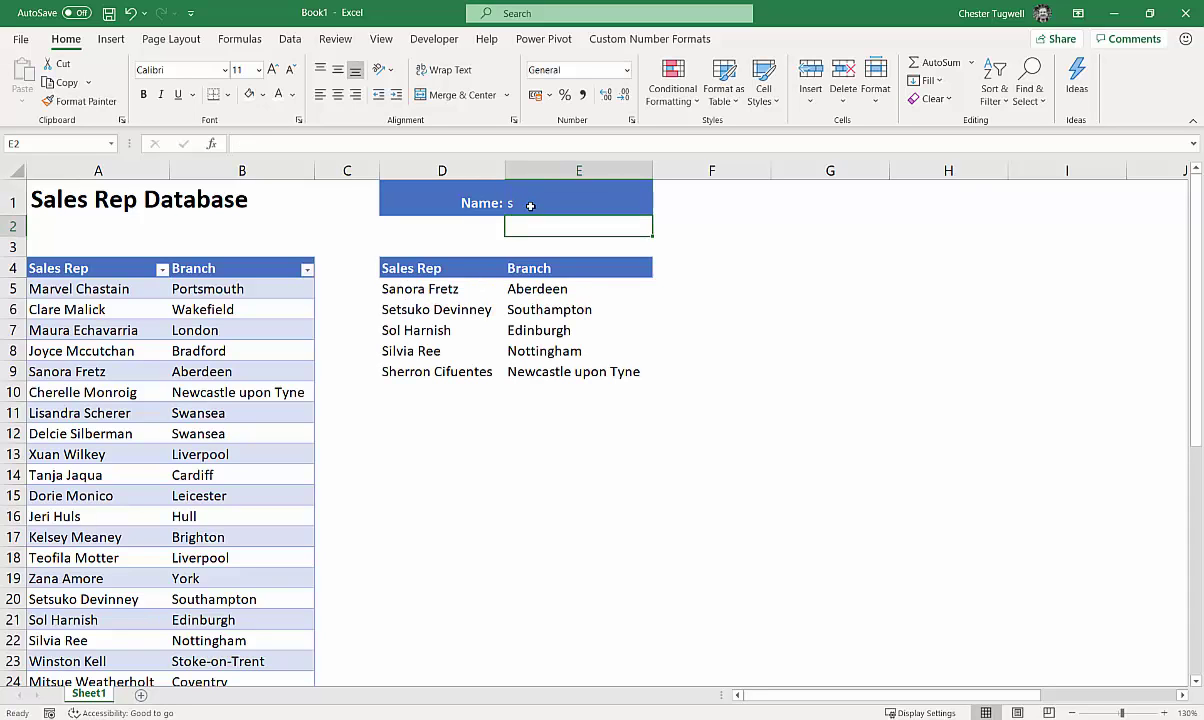
pyautogui.click(530, 205)
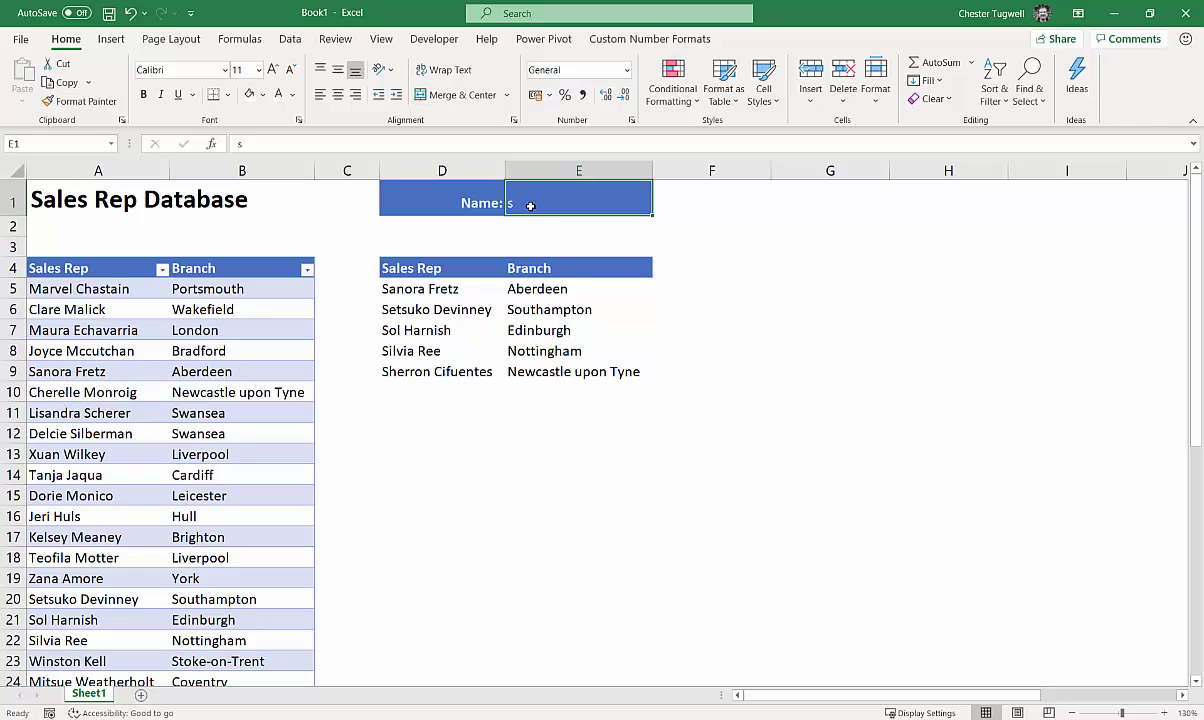
pyautogui.write('se')
pyautogui.press('Return')
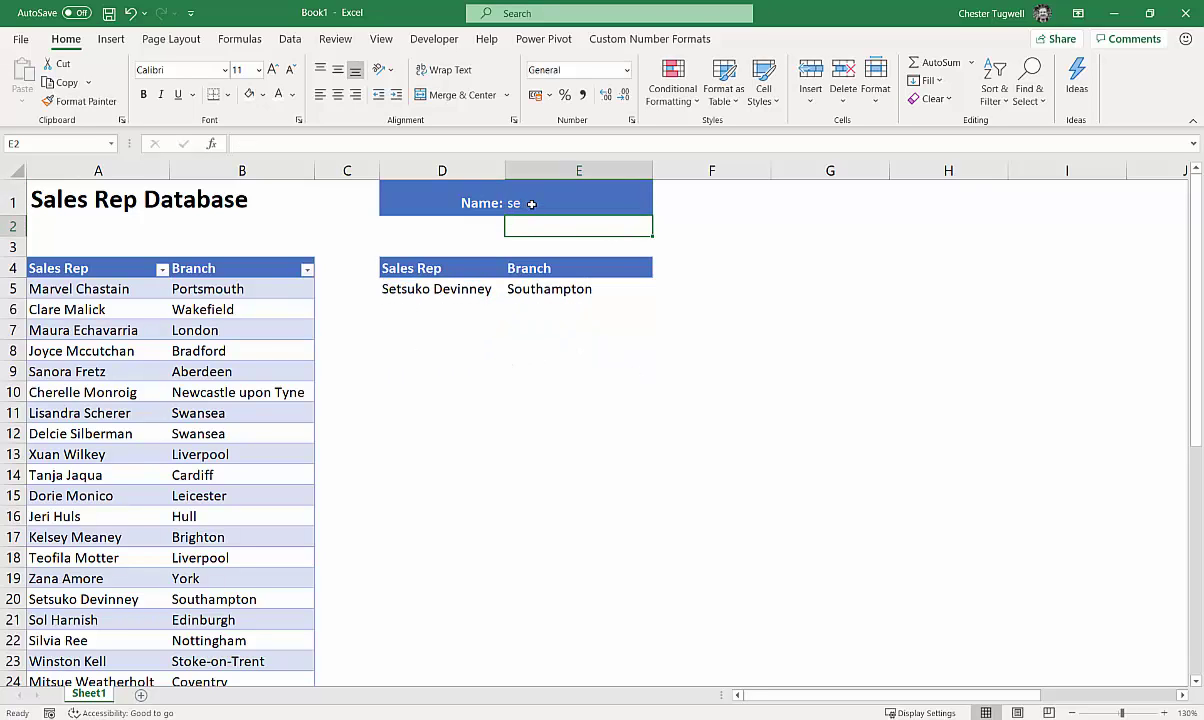
# Step: Insert an ActiveX text box about 18 points high beside the results headers, spanning columns F and G
pyautogui.click(535, 201)
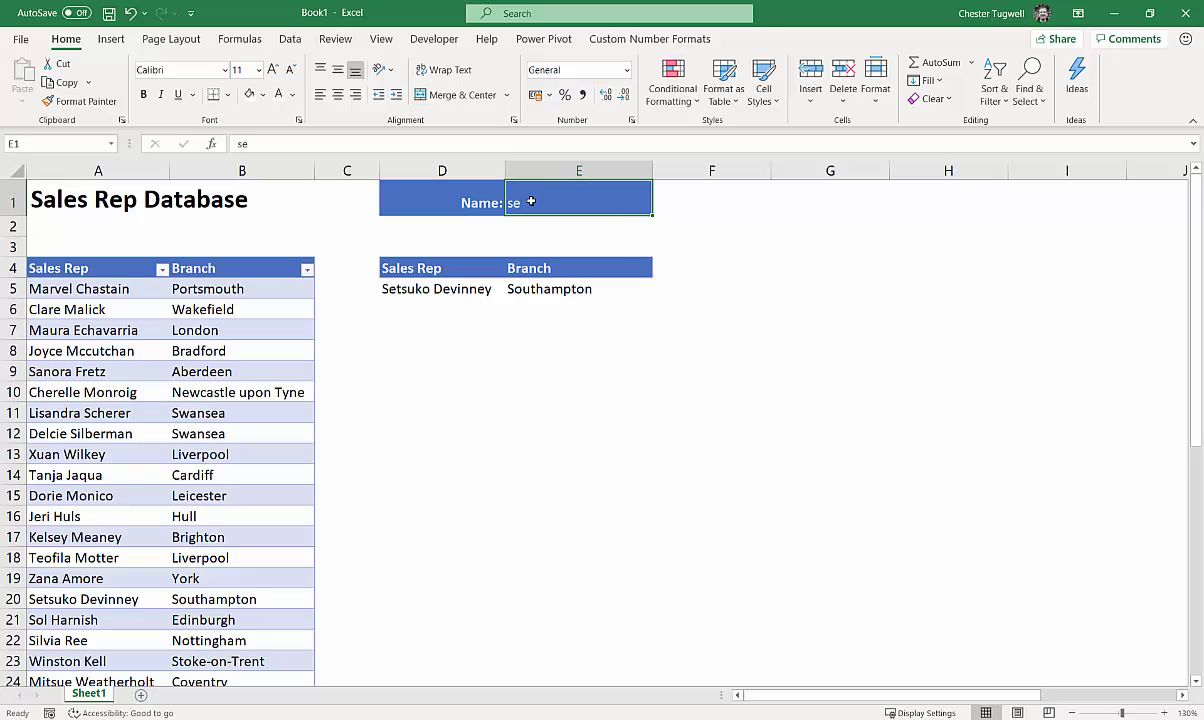
pyautogui.click(440, 40)
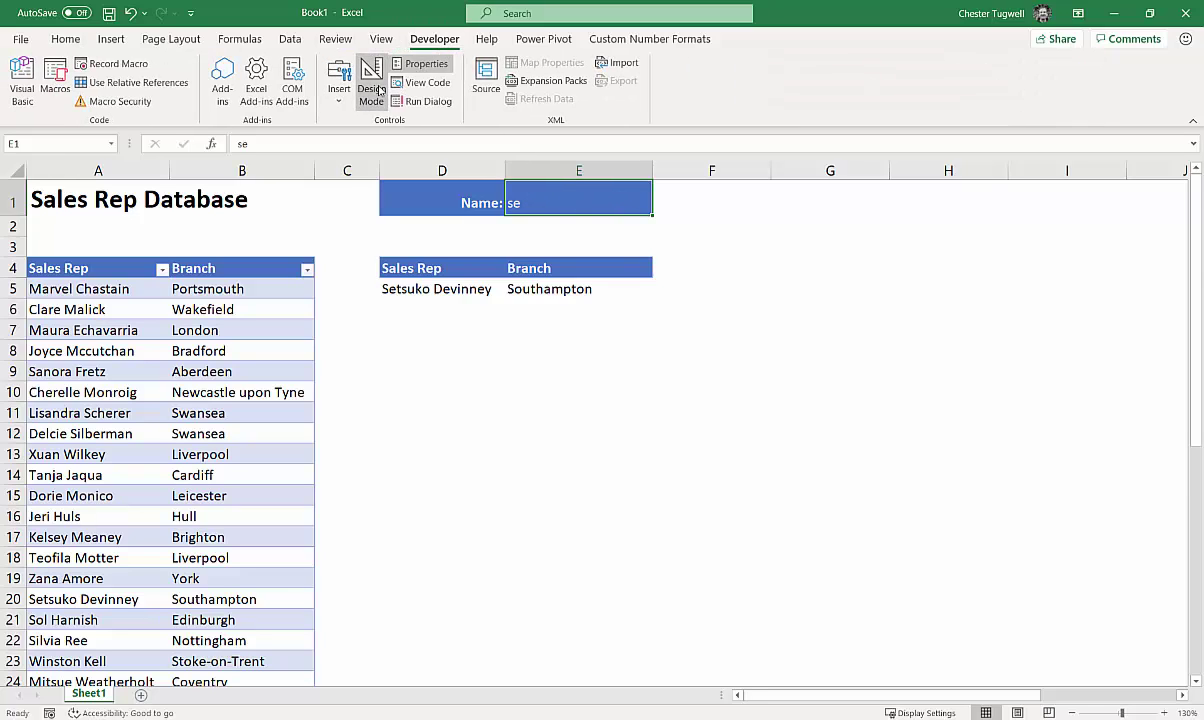
pyautogui.click(339, 85)
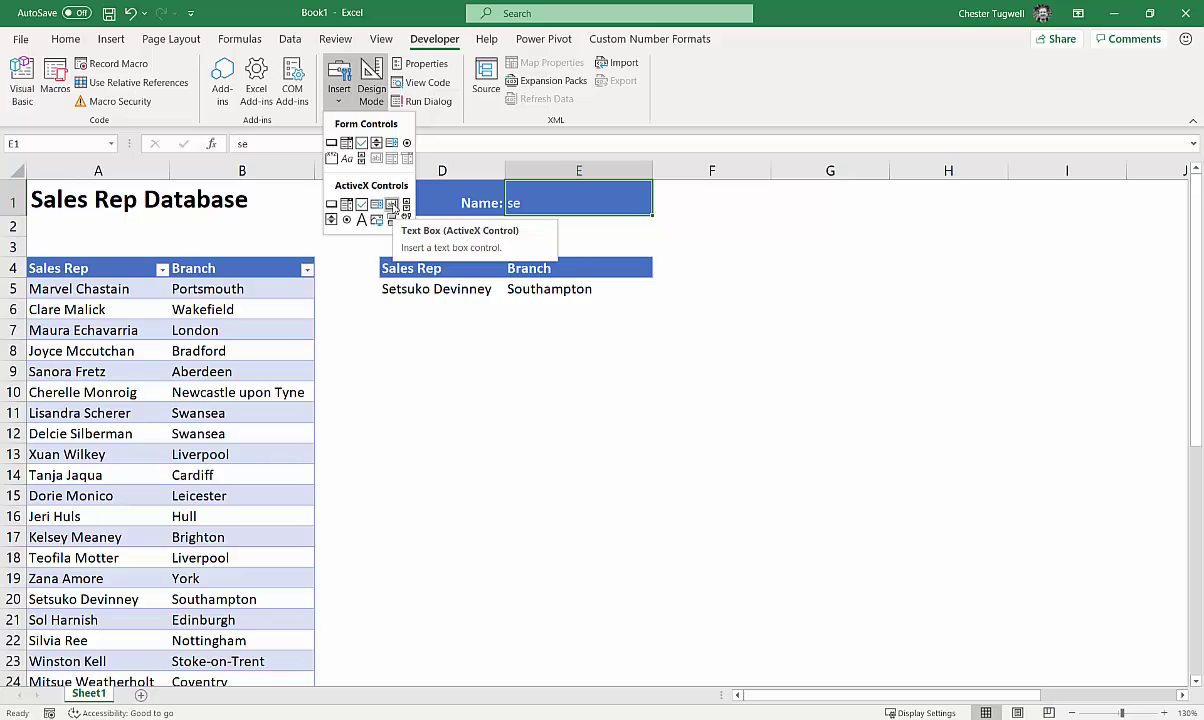
pyautogui.click(392, 205)
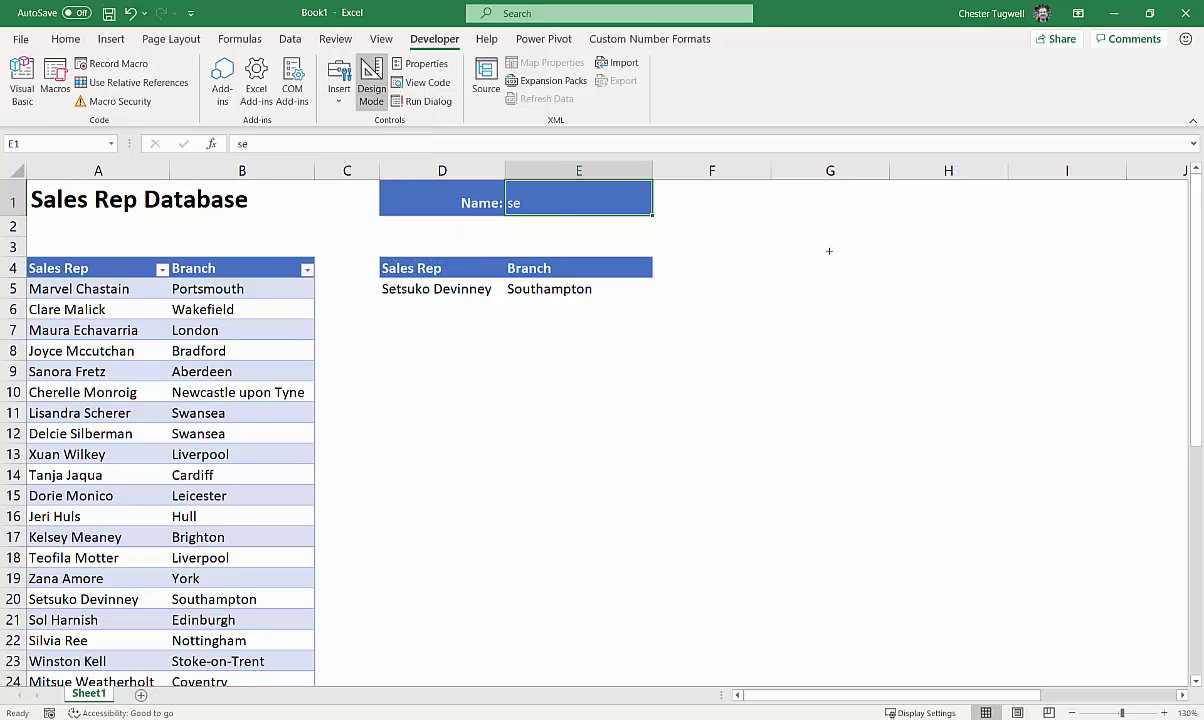
pyautogui.moveTo(736, 262)
pyautogui.mouseDown()
pyautogui.moveTo(836, 289)
pyautogui.moveTo(857, 276)
pyautogui.mouseUp()
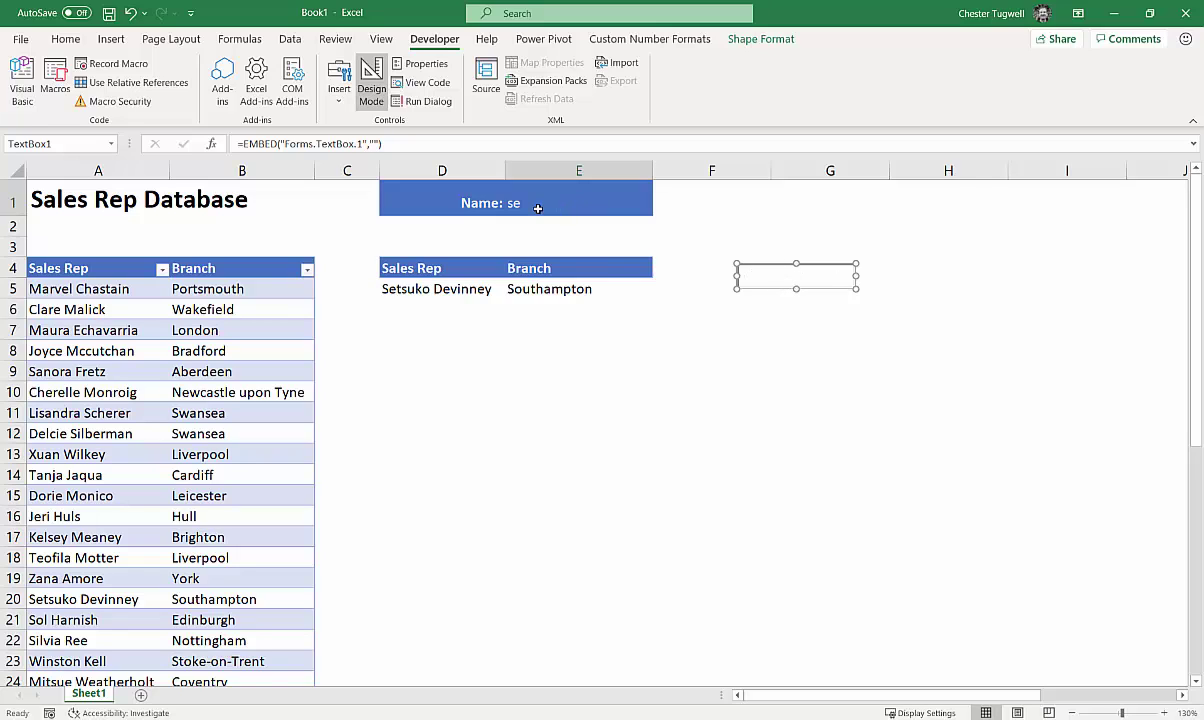
# Step: Link the ActiveX text box to cell E1 through its LinkedCell property and close the Visual Basic editor
pyautogui.doubleClick(799, 279)
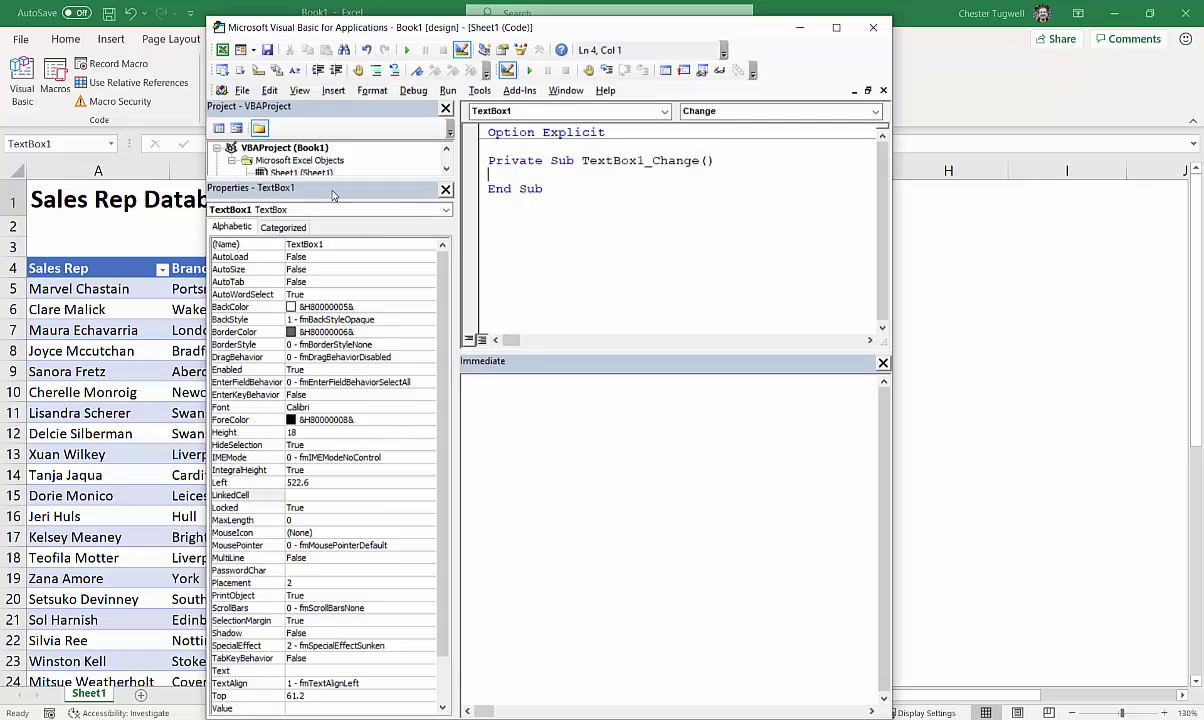
pyautogui.click(300, 91)
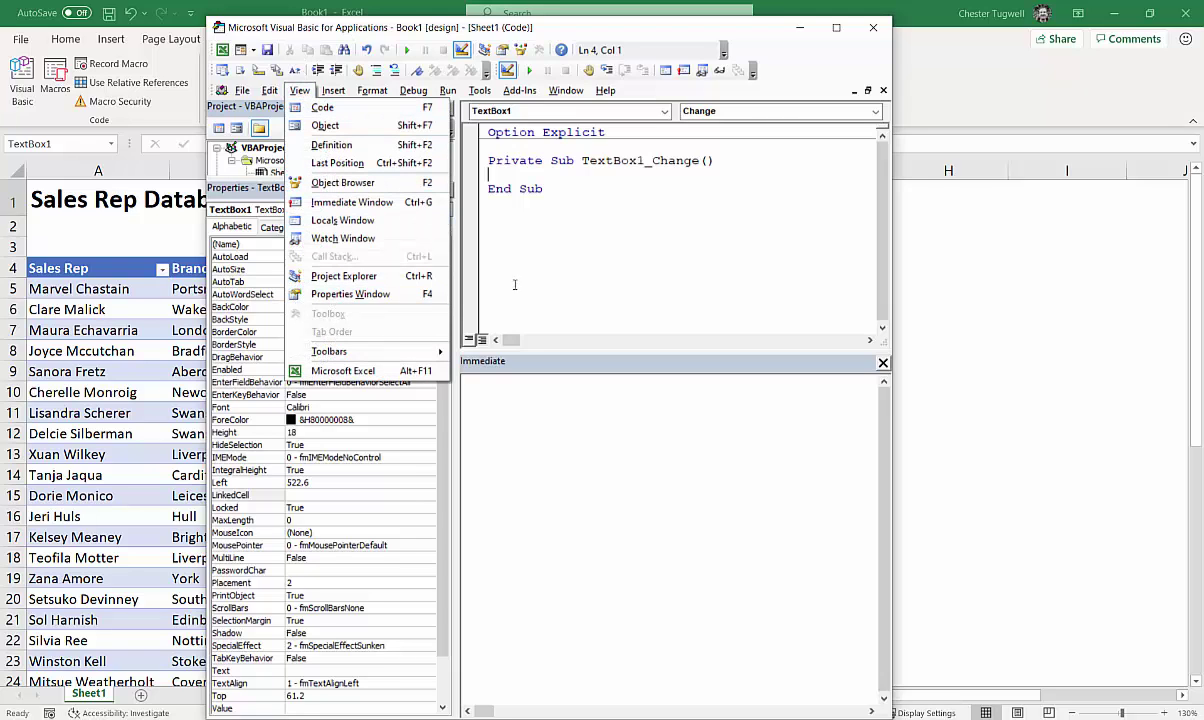
pyautogui.click(352, 410)
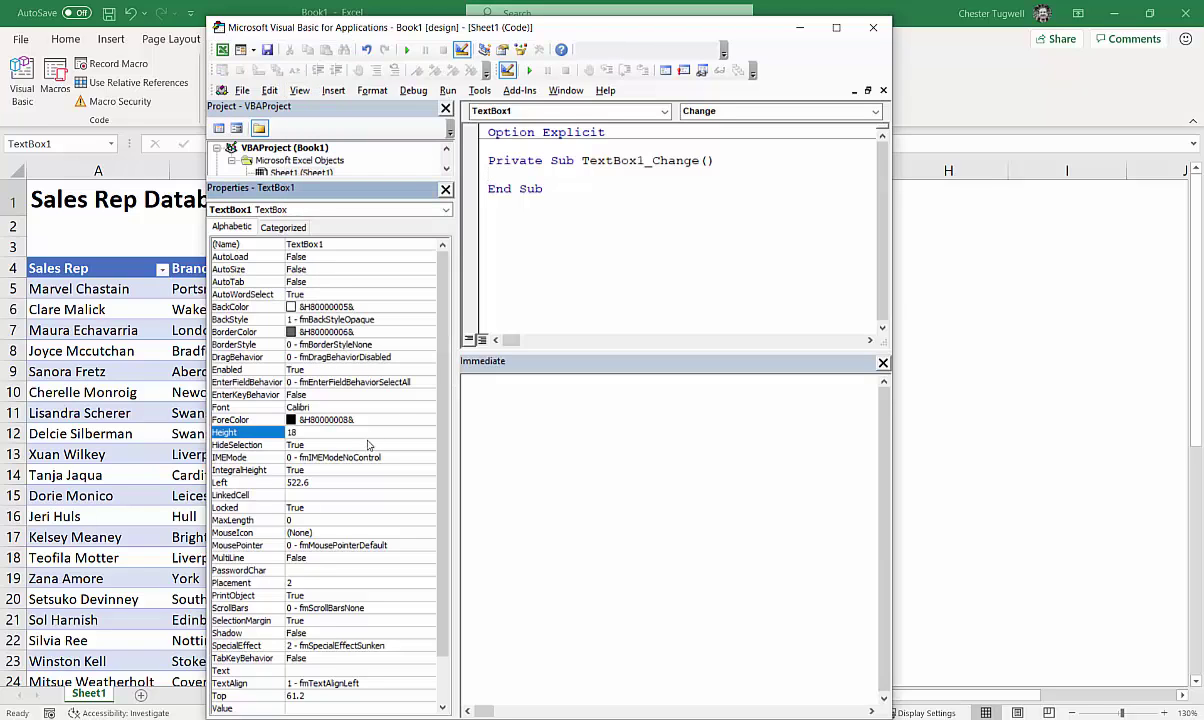
pyautogui.click(296, 496)
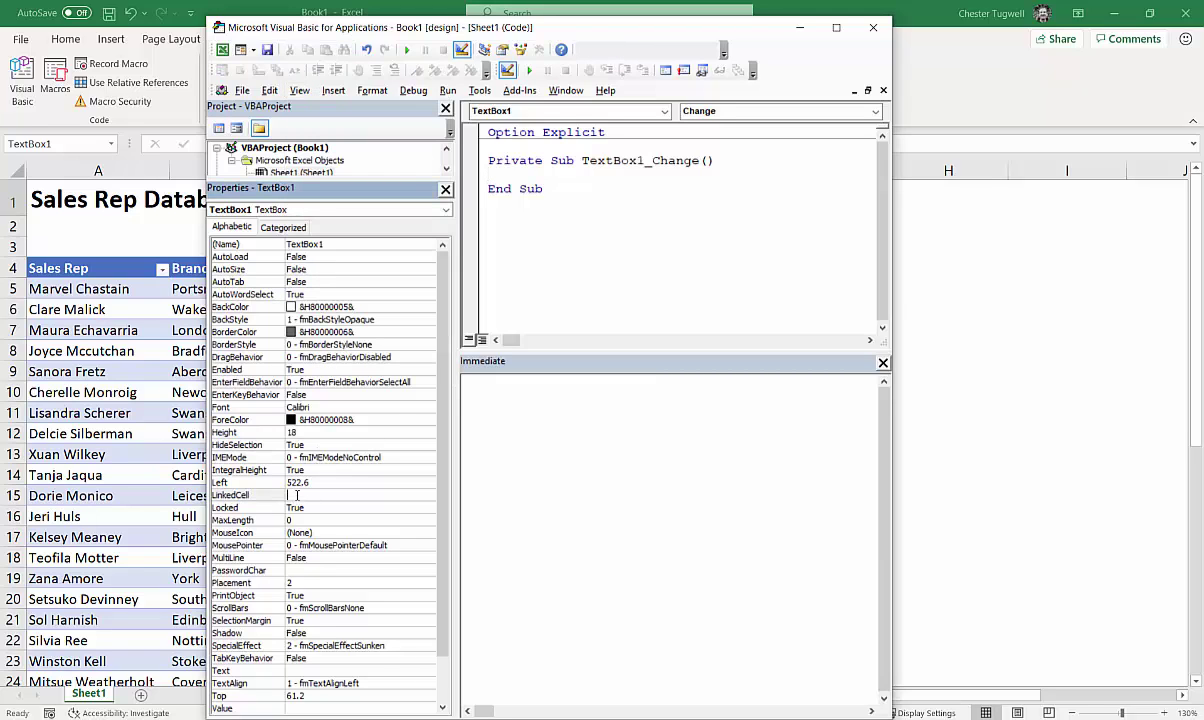
pyautogui.moveTo(527, 28); pyautogui.dragTo(482, 119)
pyautogui.write('E1')
pyautogui.press('Return')
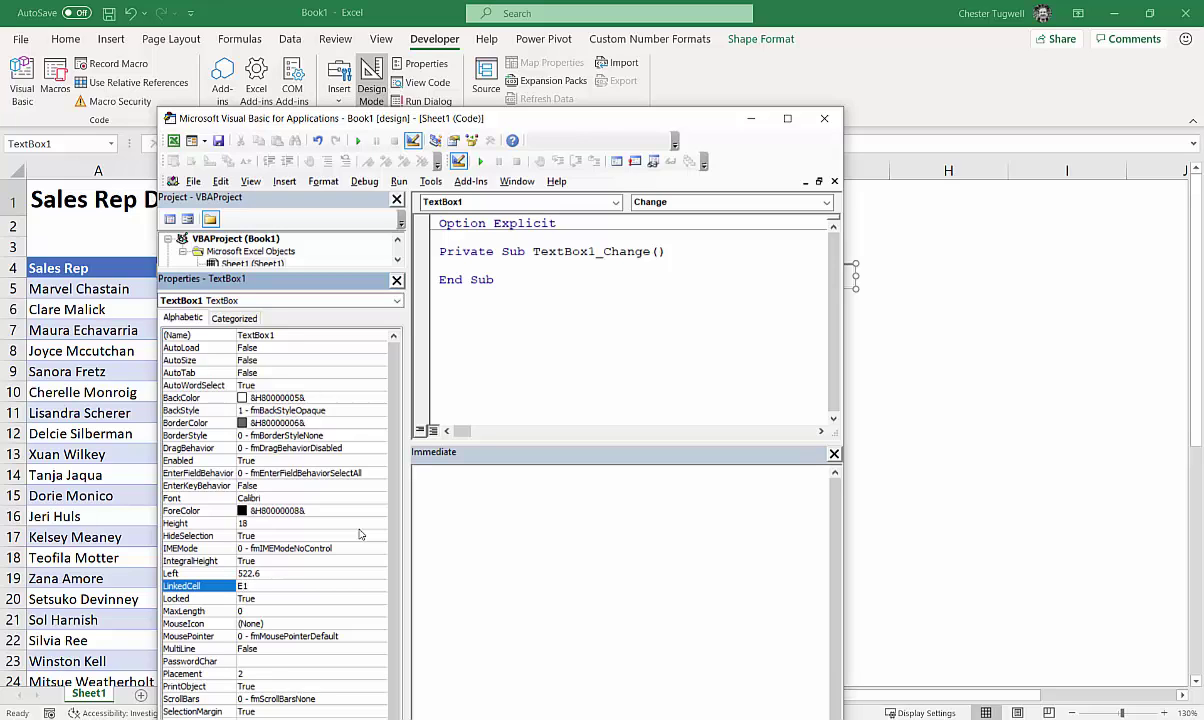
pyautogui.click(821, 120)
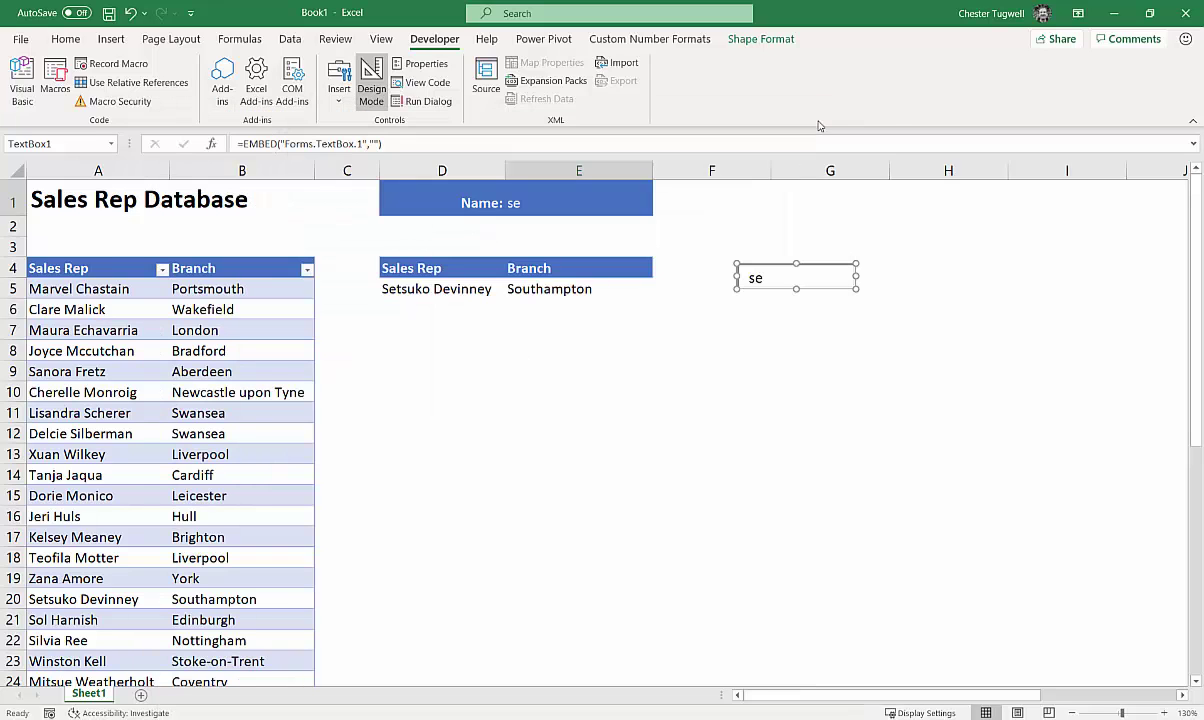
# Step: Reposition the text box in row 1, just beside the search cell E1, and turn off Design Mode
pyautogui.doubleClick(762, 279)
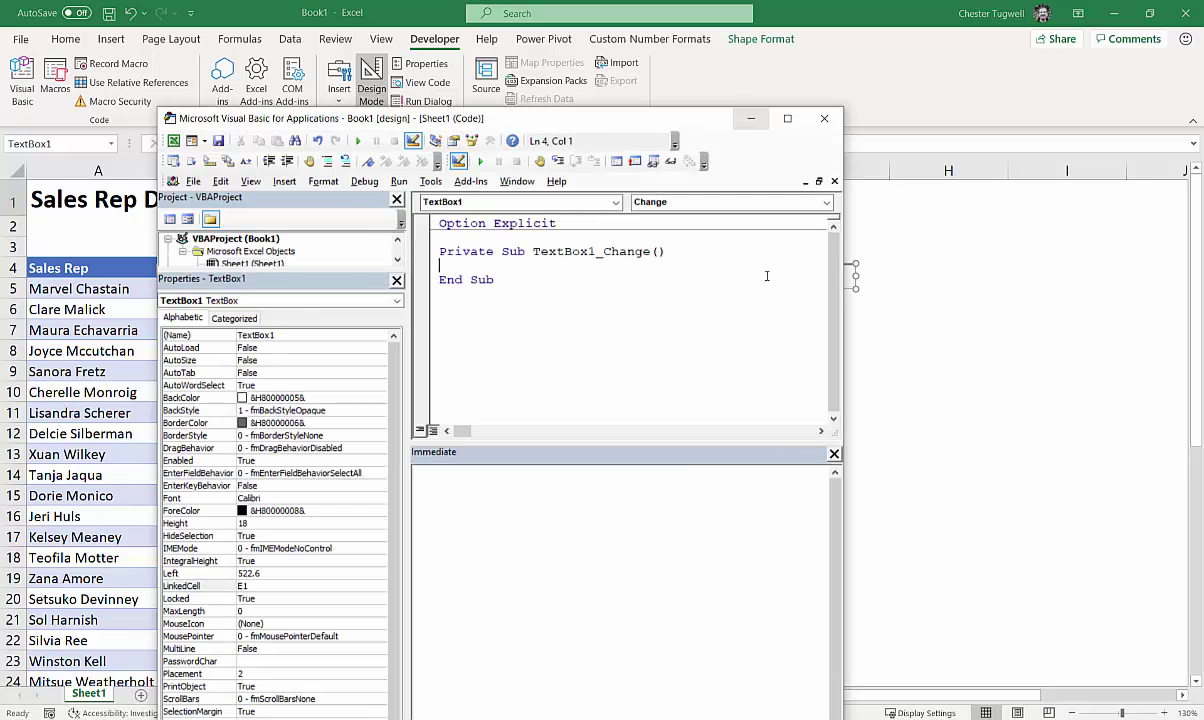
pyautogui.click(823, 119)
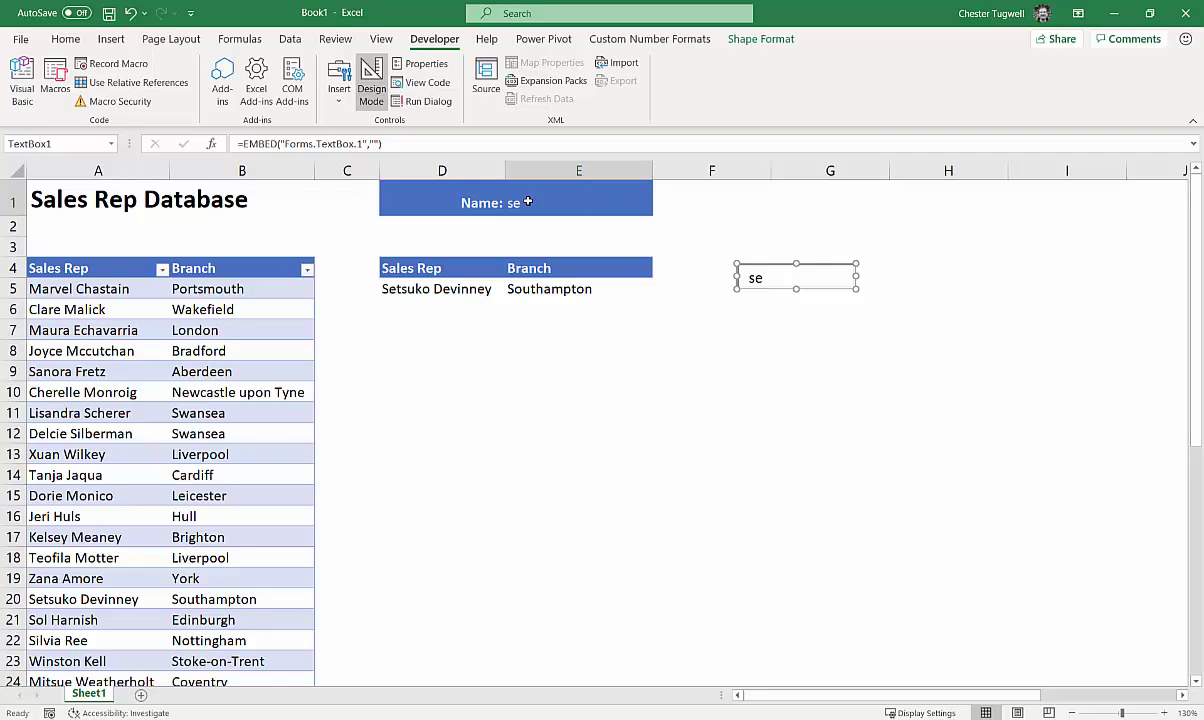
pyautogui.moveTo(751, 258); pyautogui.dragTo(697, 188)
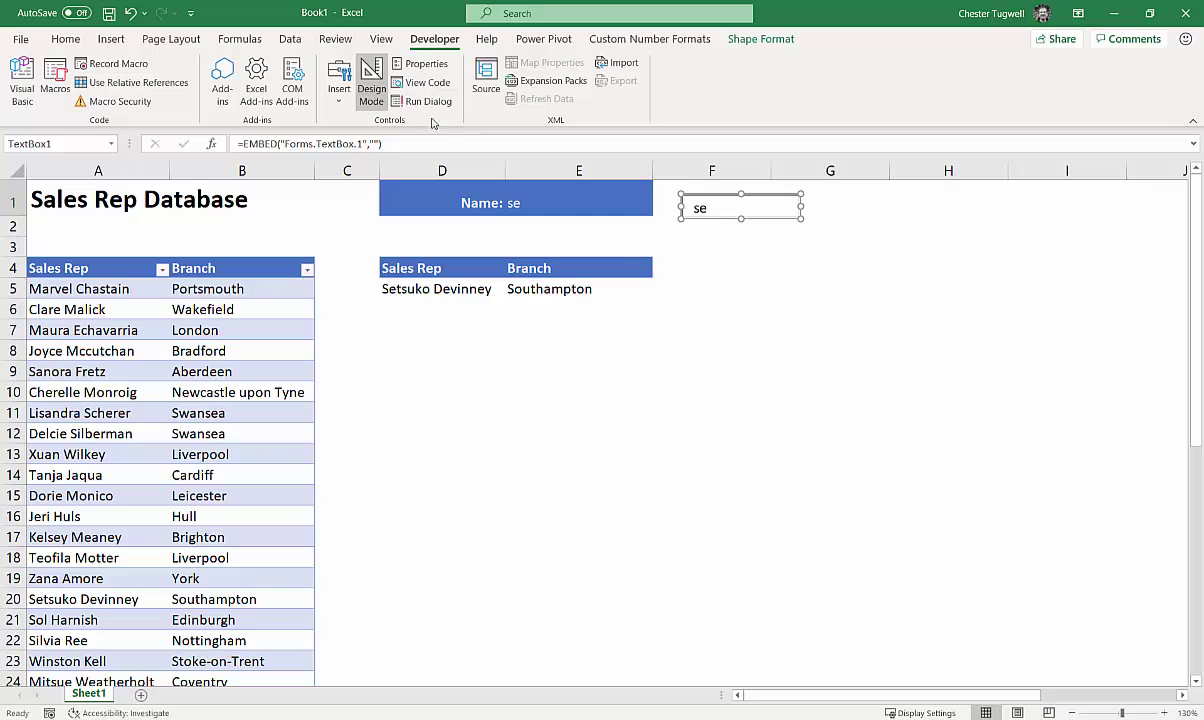
pyautogui.click(372, 88)
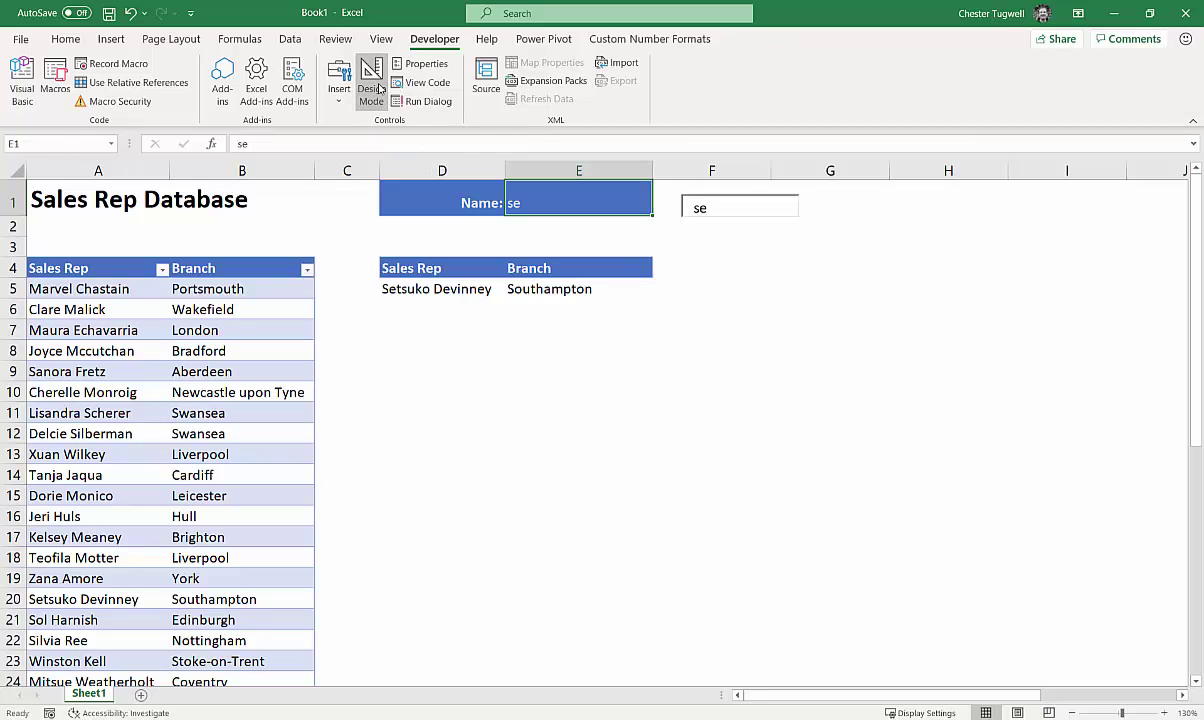
# Step: Test the linked text box by replacing its text with "a", "b" and "c" in turn
pyautogui.click(712, 207)
pyautogui.press('BackSpace')
pyautogui.press('BackSpace')
pyautogui.write('a')
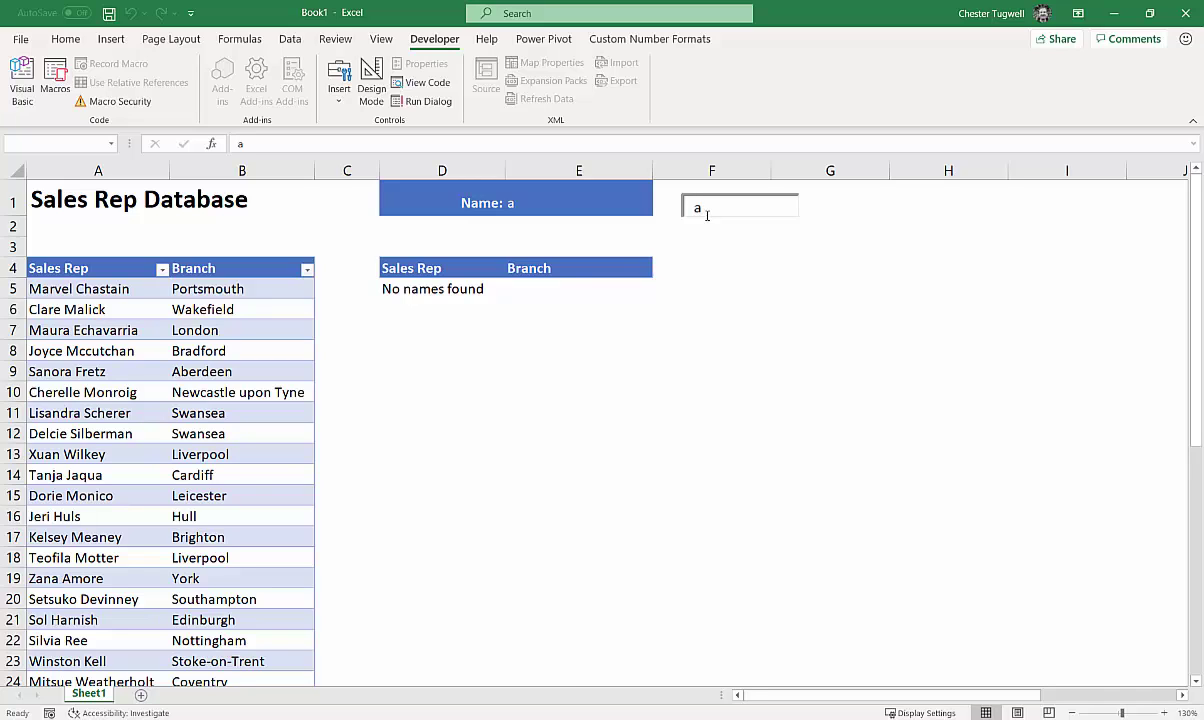
pyautogui.press('BackSpace')
pyautogui.write('b')
pyautogui.press('BackSpace')
pyautogui.write('c')
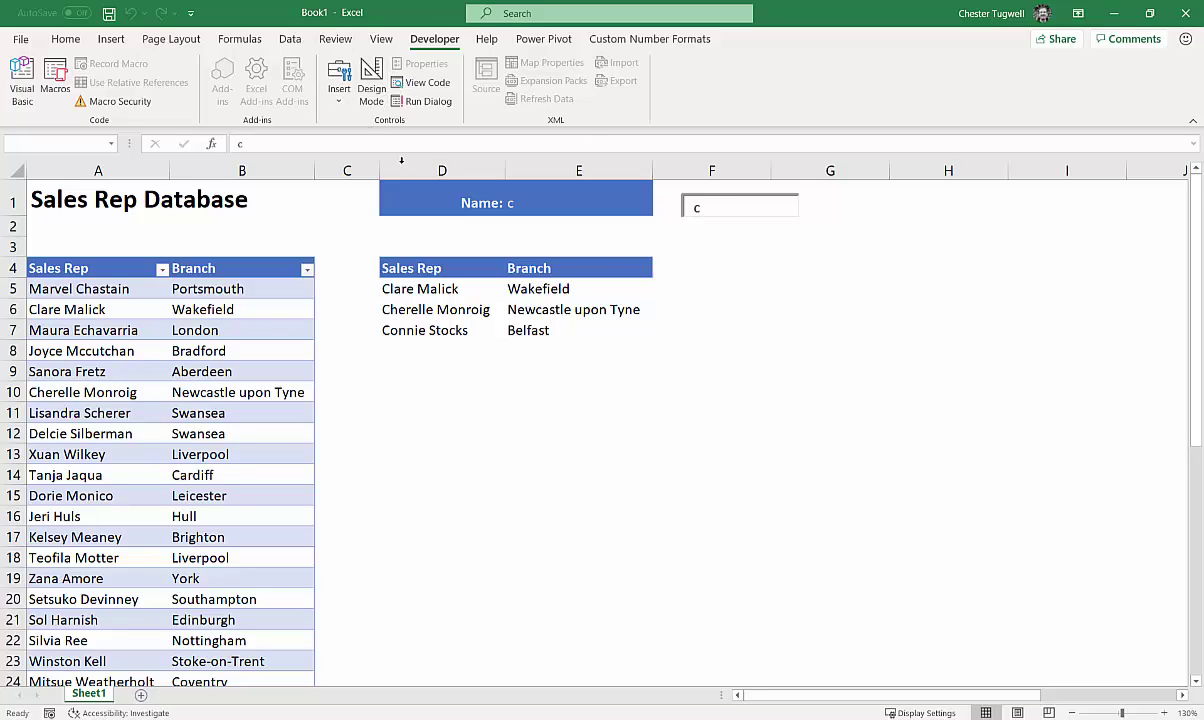
# Step: Turn Design Mode back on and try the text box over cell E1 before moving it aside into F1
pyautogui.click(373, 100)
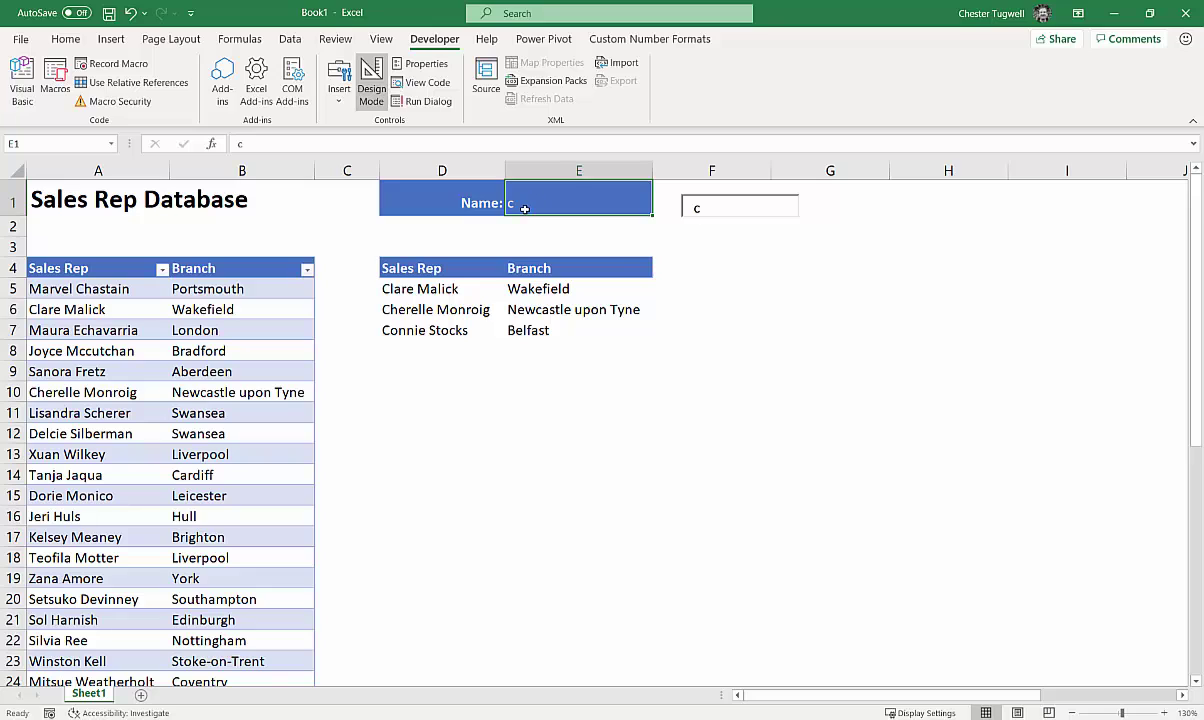
pyautogui.click(724, 200)
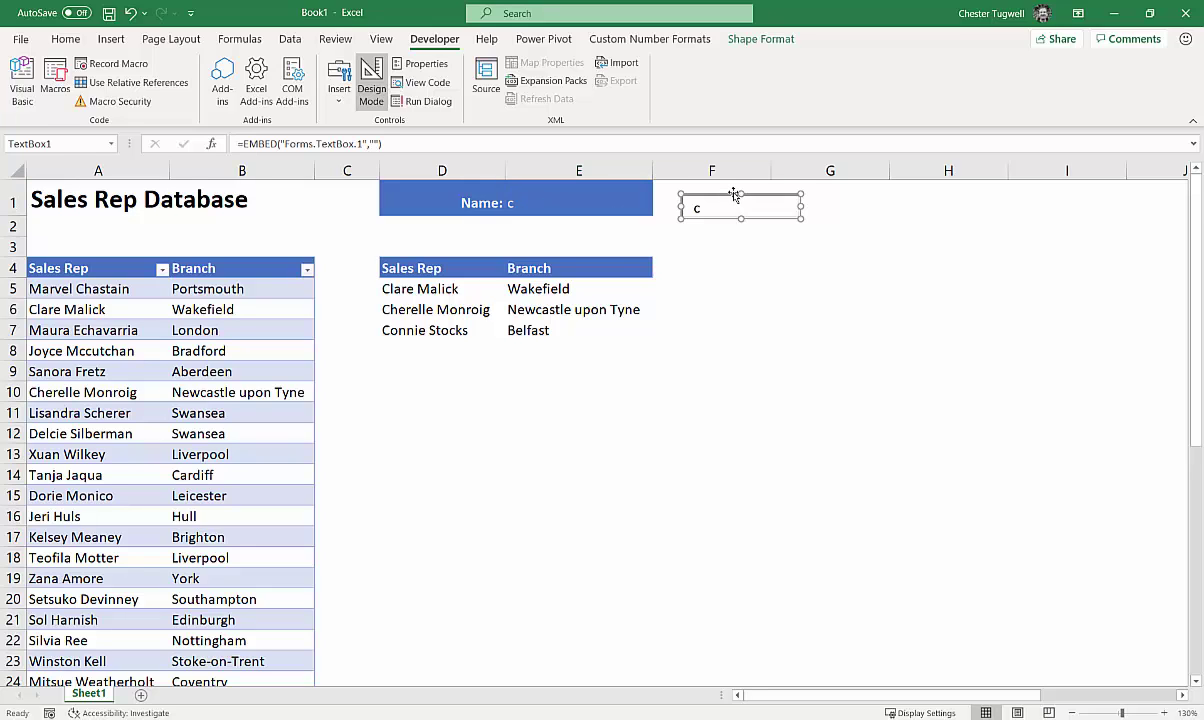
pyautogui.moveTo(734, 194); pyautogui.dragTo(558, 186)
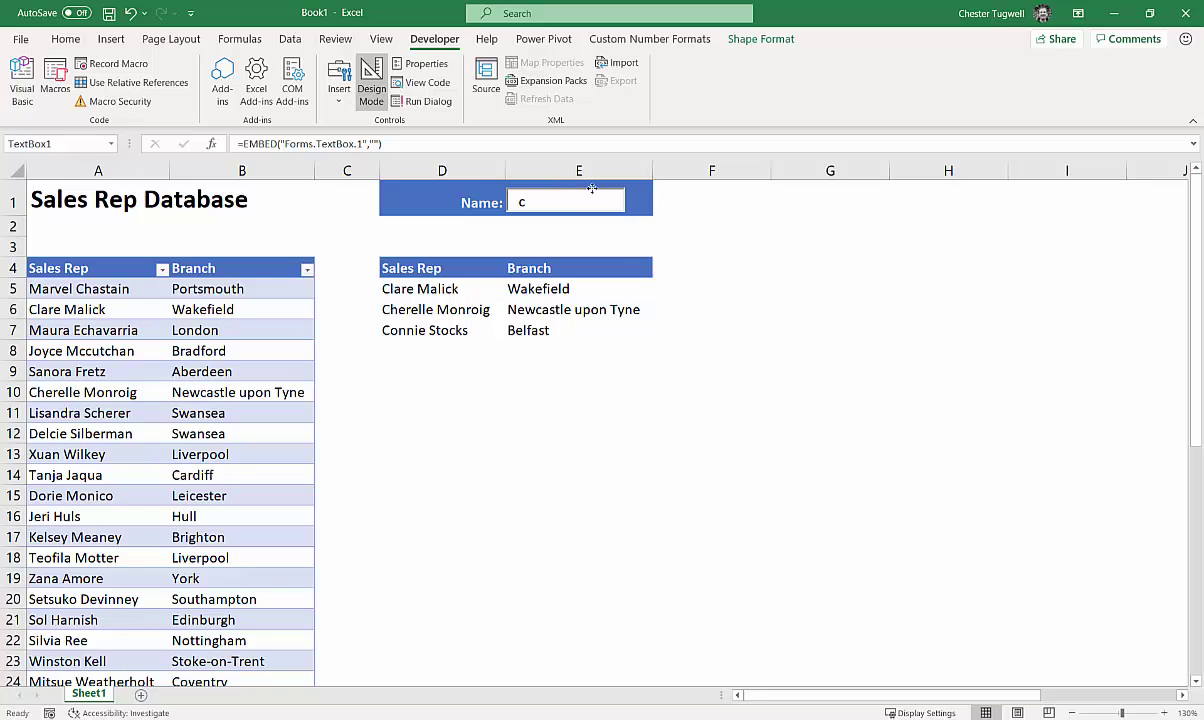
pyautogui.press('Escape')
# Step: Set the font color of cell E1 to the blue theme color matching its fill, hiding the search text
pyautogui.click(557, 195)
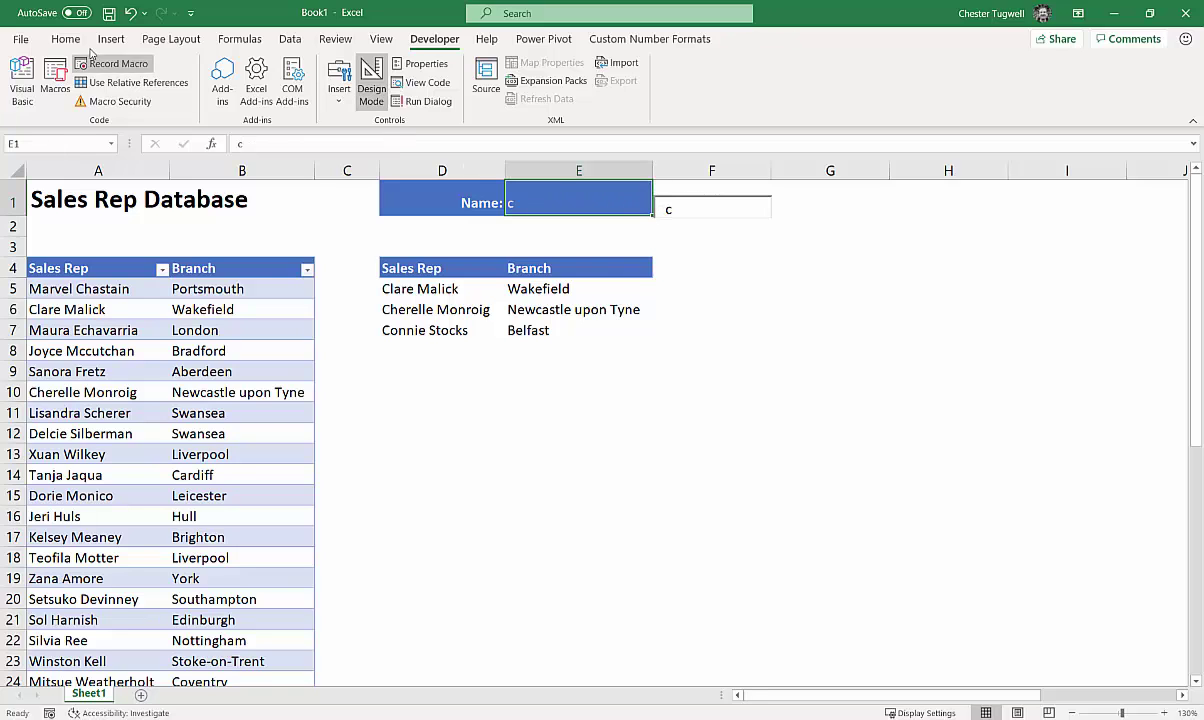
pyautogui.click(65, 38)
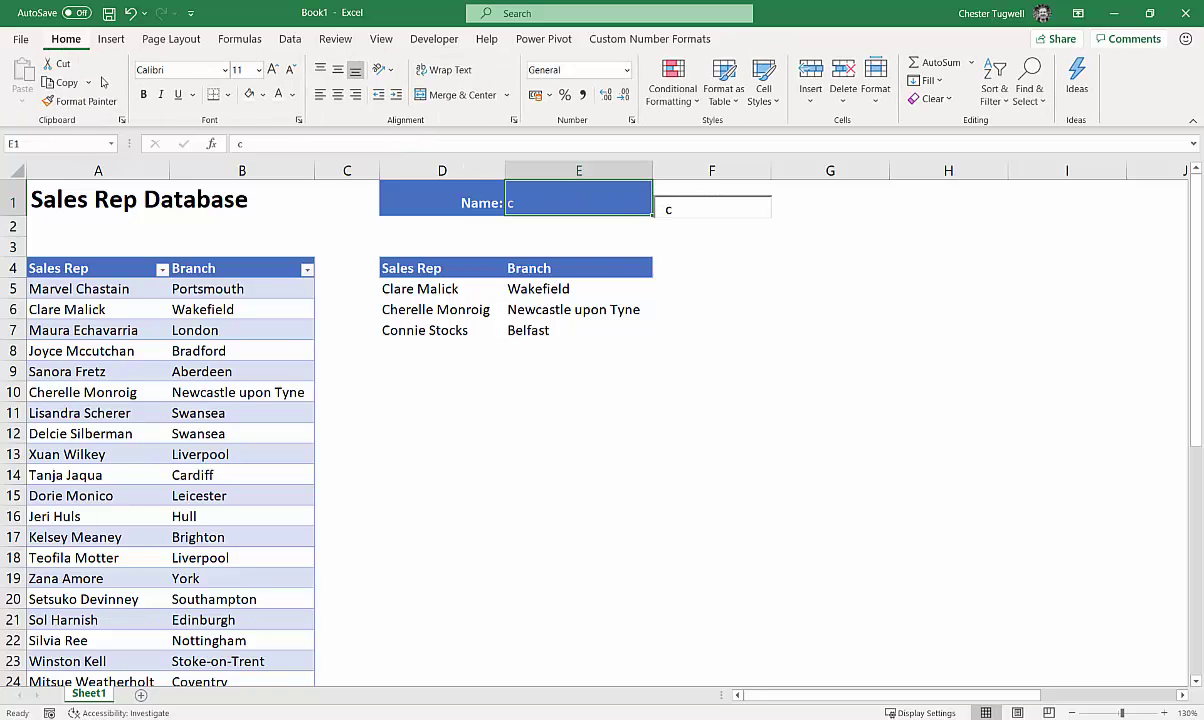
pyautogui.click(292, 94)
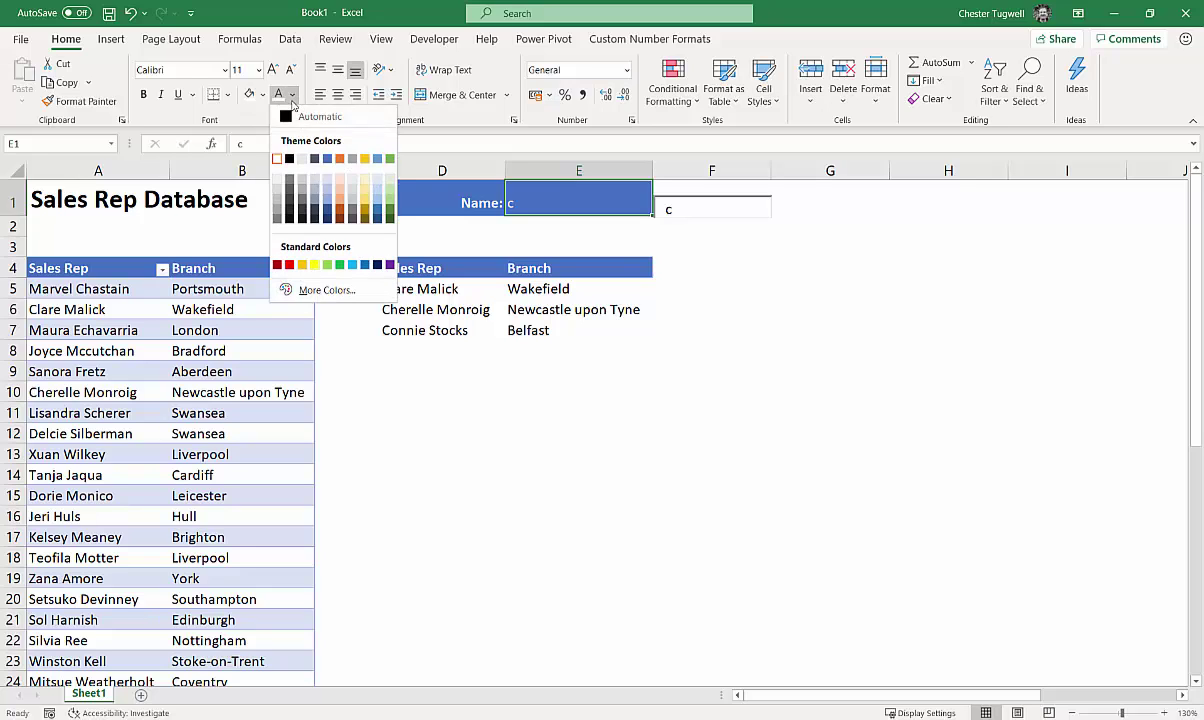
pyautogui.click(328, 160)
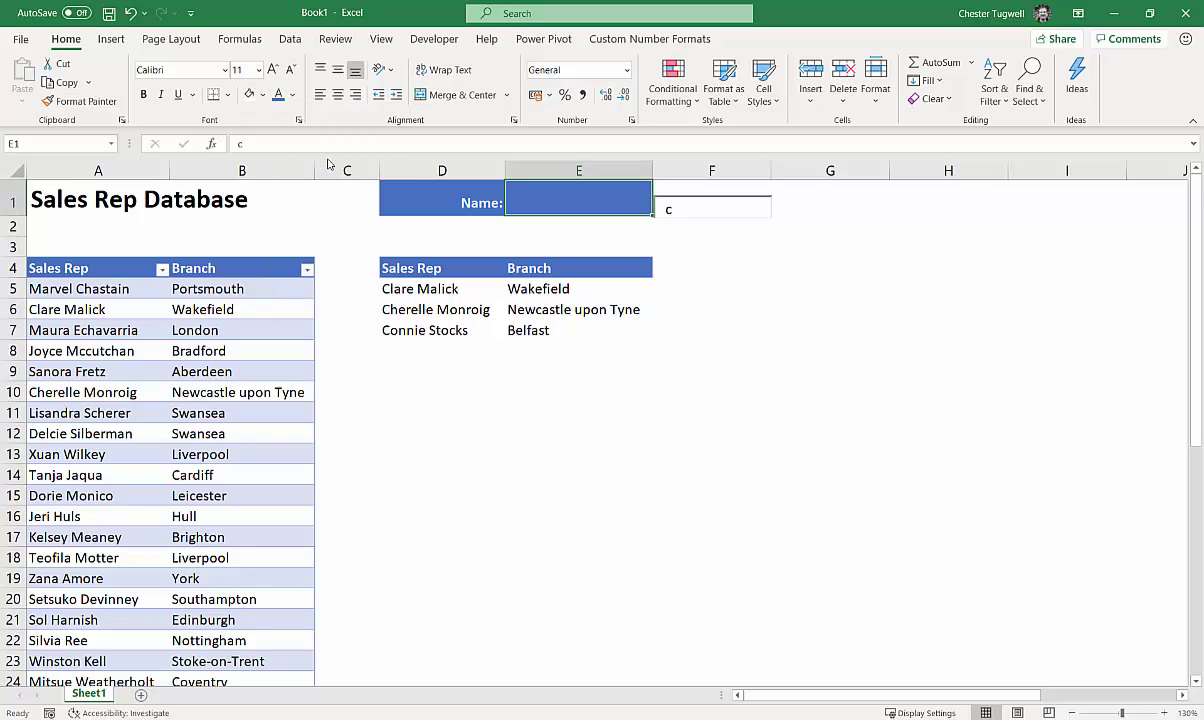
# Step: Place the text box over cell E1, widen it to nearly the cell's width, and turn off Design Mode
pyautogui.click(750, 208)
pyautogui.moveTo(717, 200); pyautogui.dragTo(653, 200)
pyautogui.click(709, 223)
pyautogui.click(585, 205)
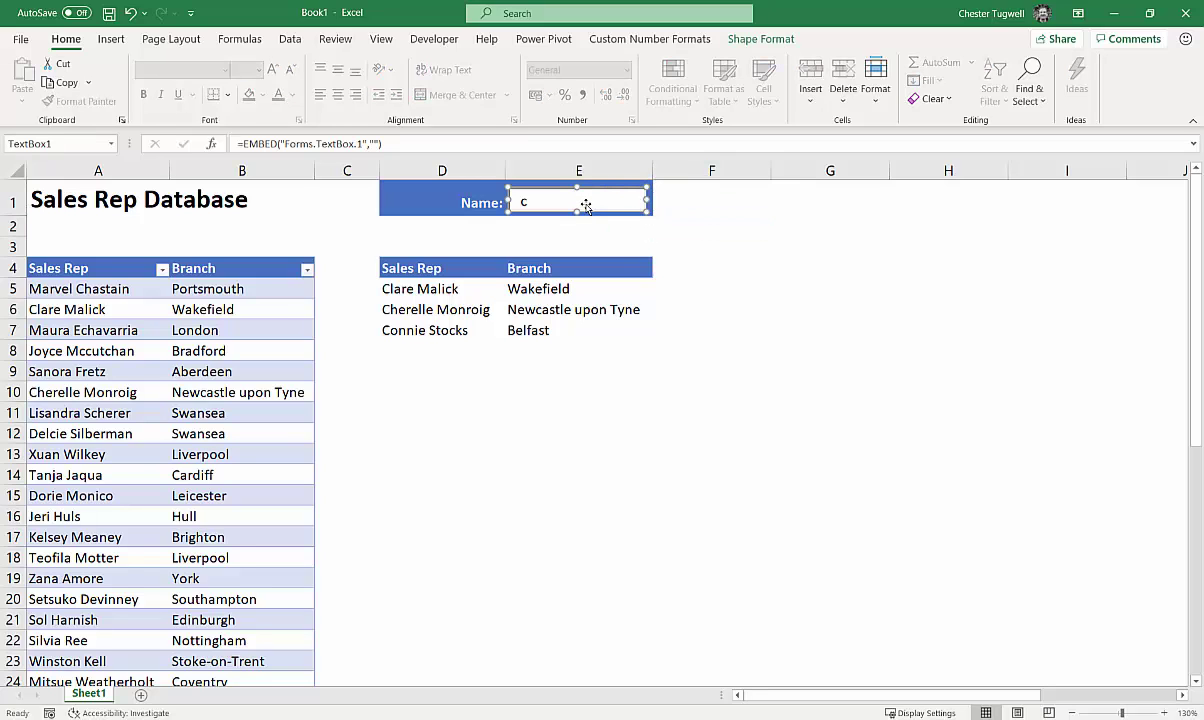
pyautogui.click(435, 41)
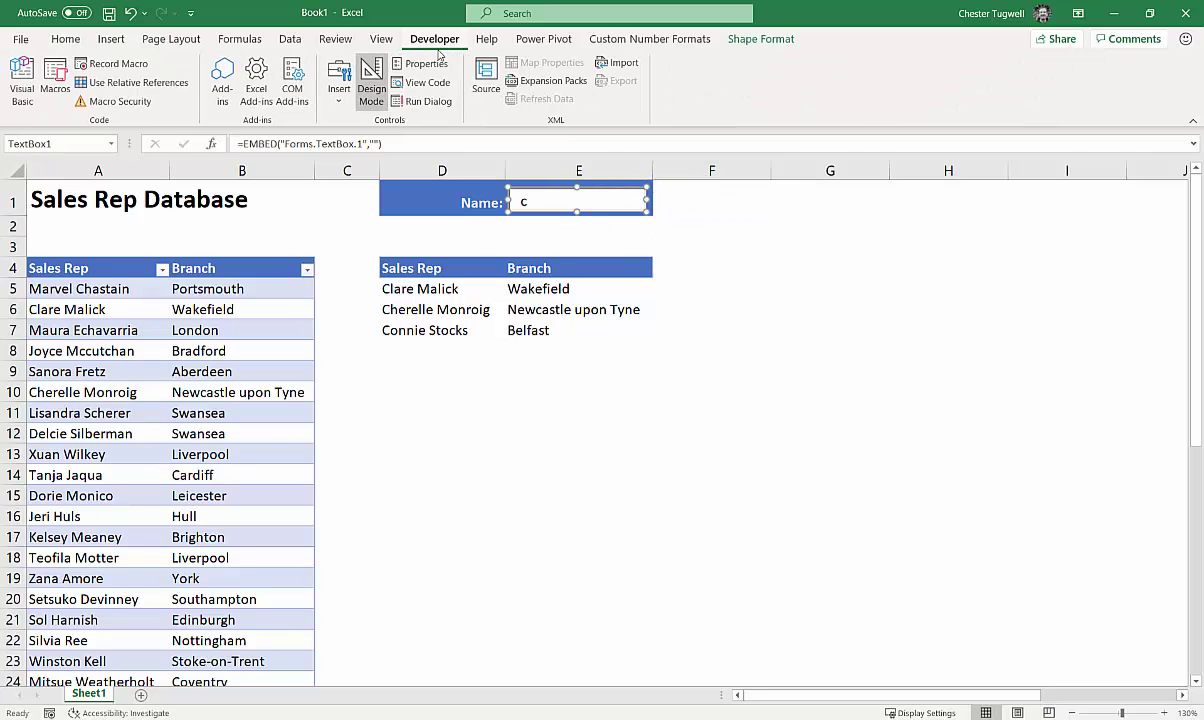
pyautogui.click(372, 95)
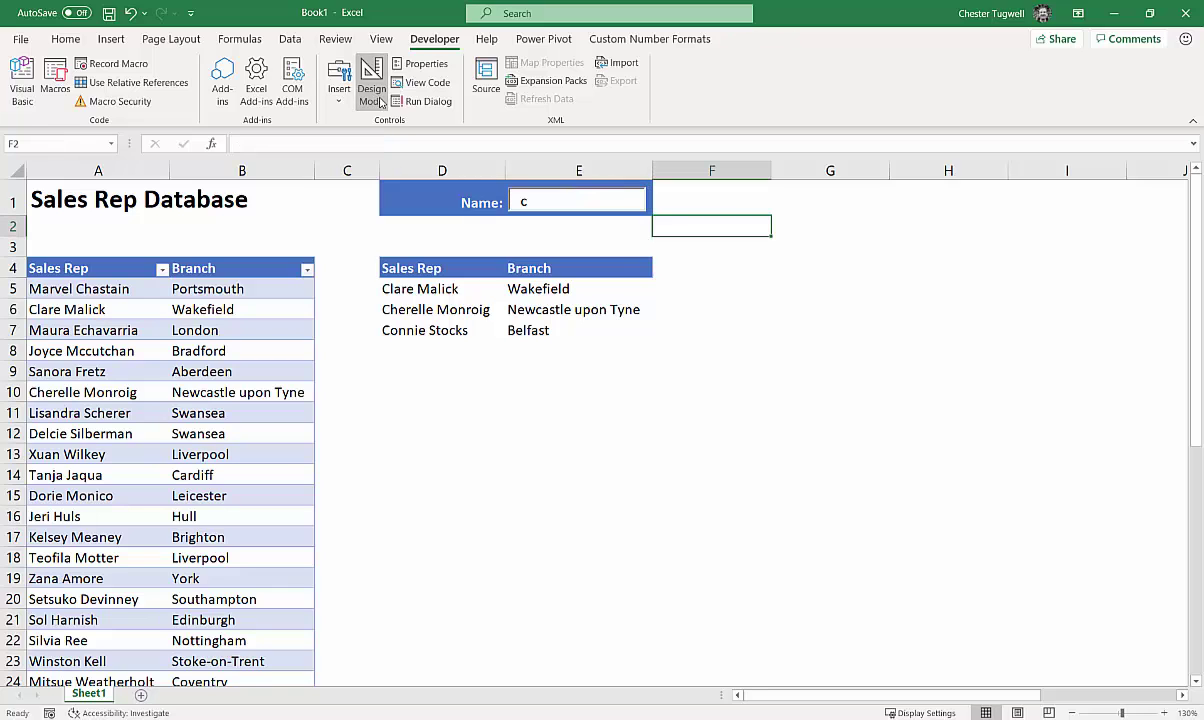
# Step: Test the finished search box by clearing it, trying "a", and entering "s" extended to "se"
pyautogui.click(551, 202)
pyautogui.write('c')
pyautogui.press('BackSpace')
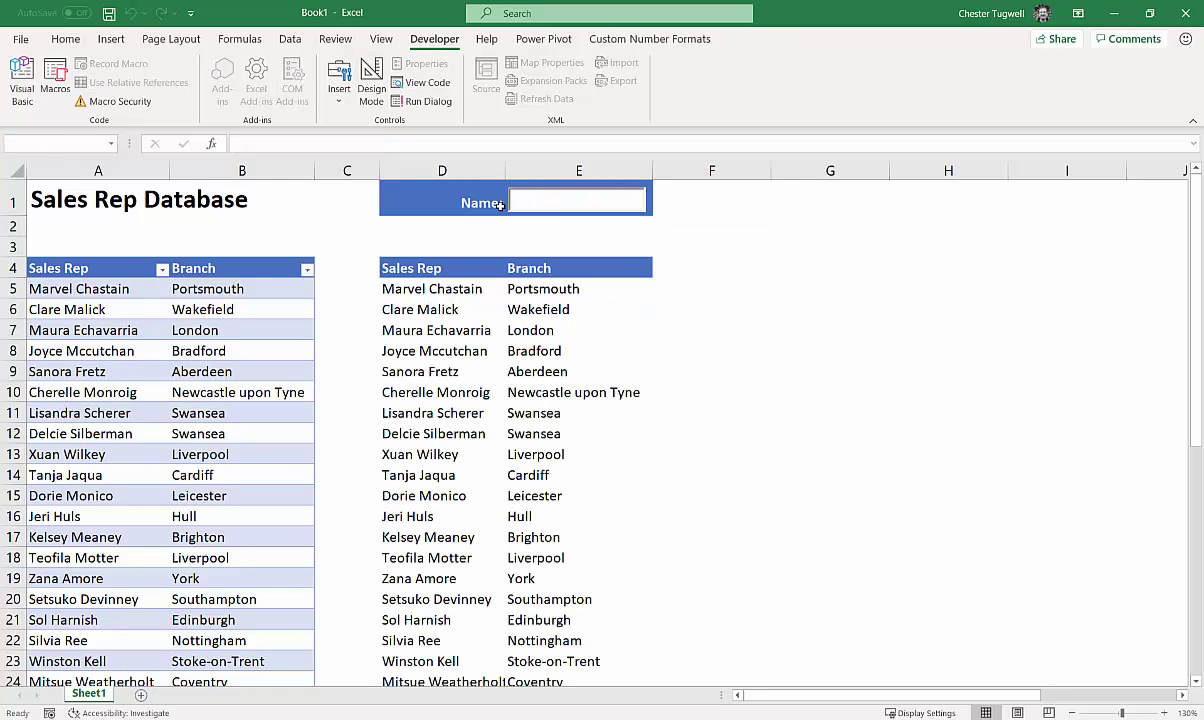
pyautogui.write('a')
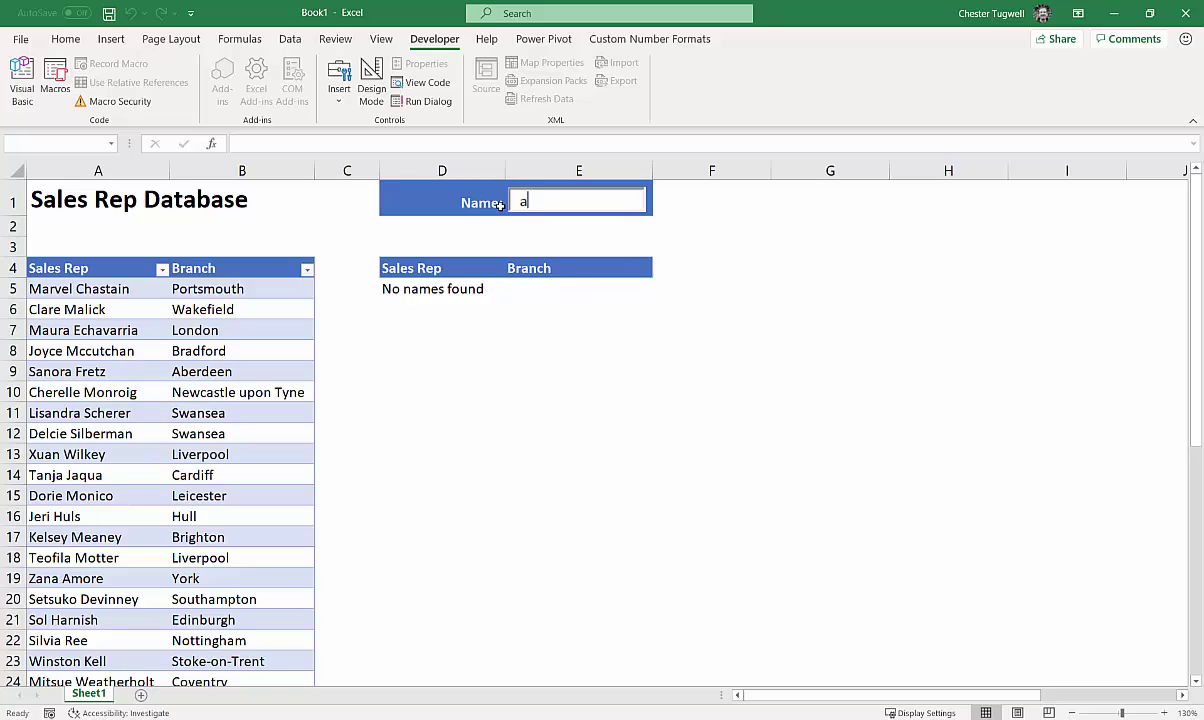
pyautogui.press('BackSpace')
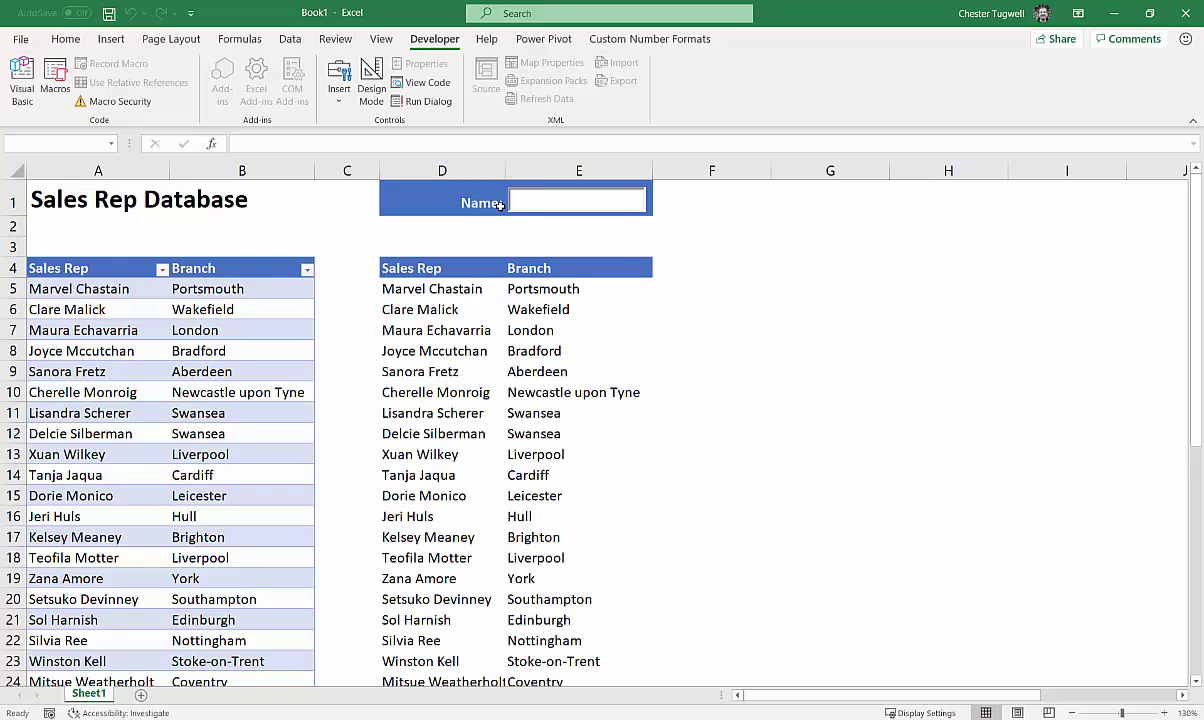
pyautogui.write('s')
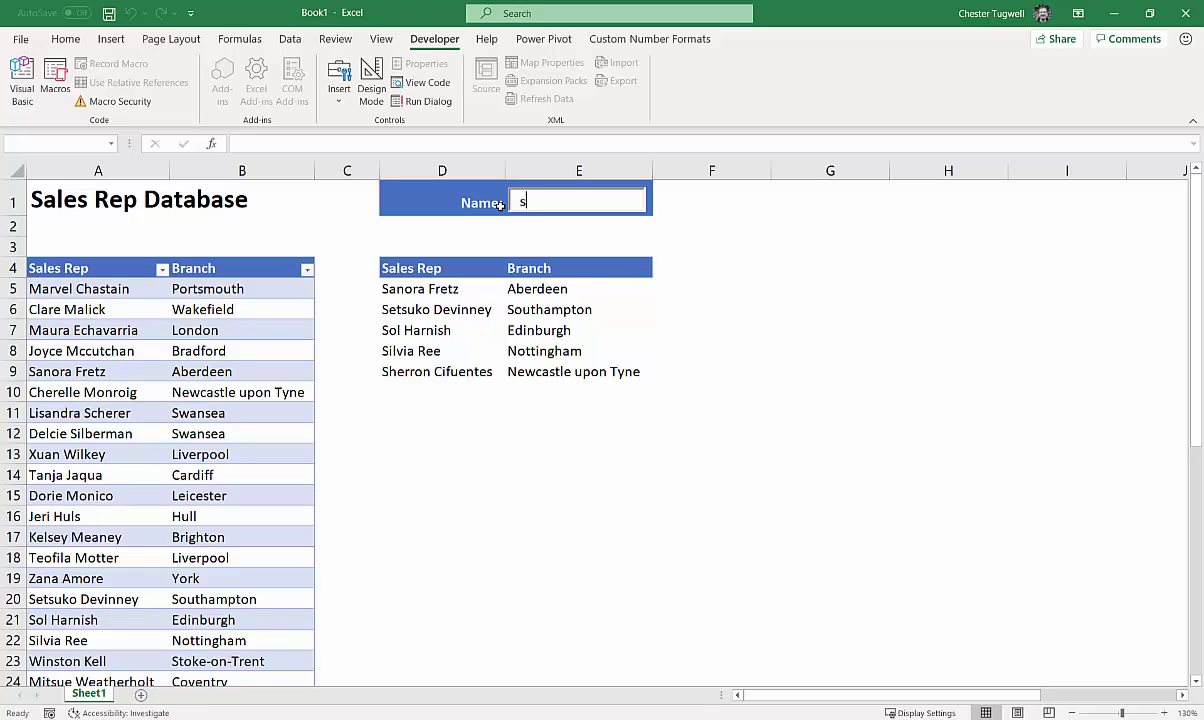
pyautogui.write('e')
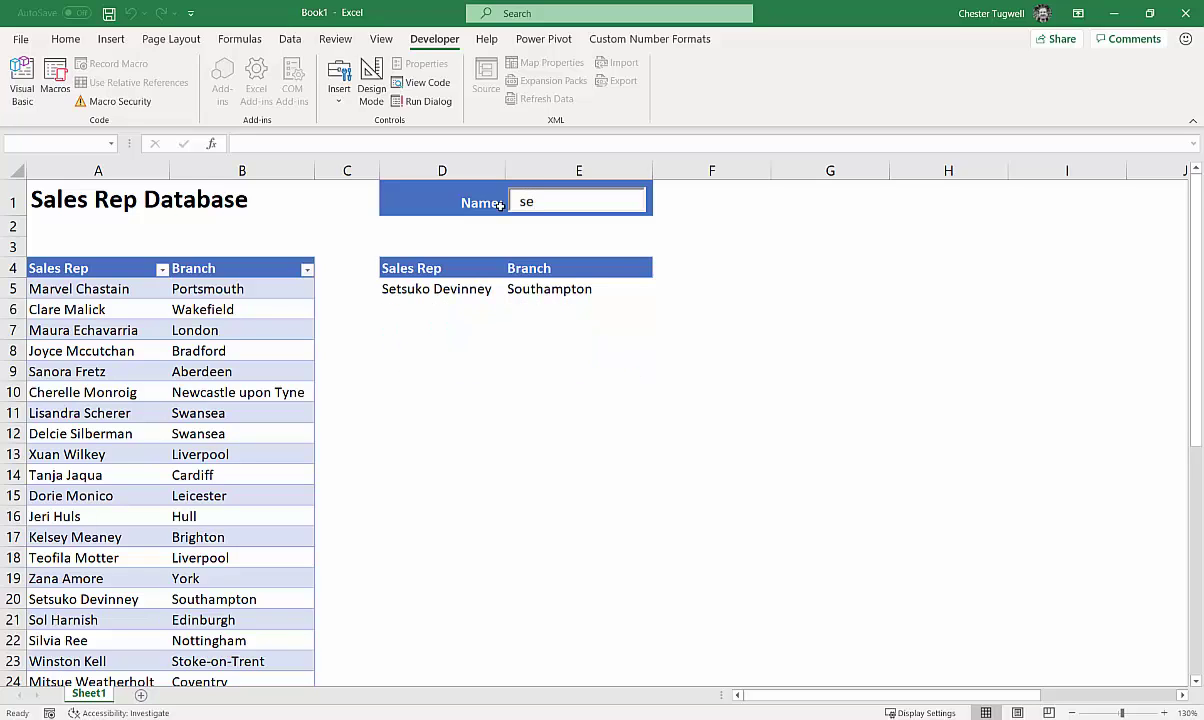